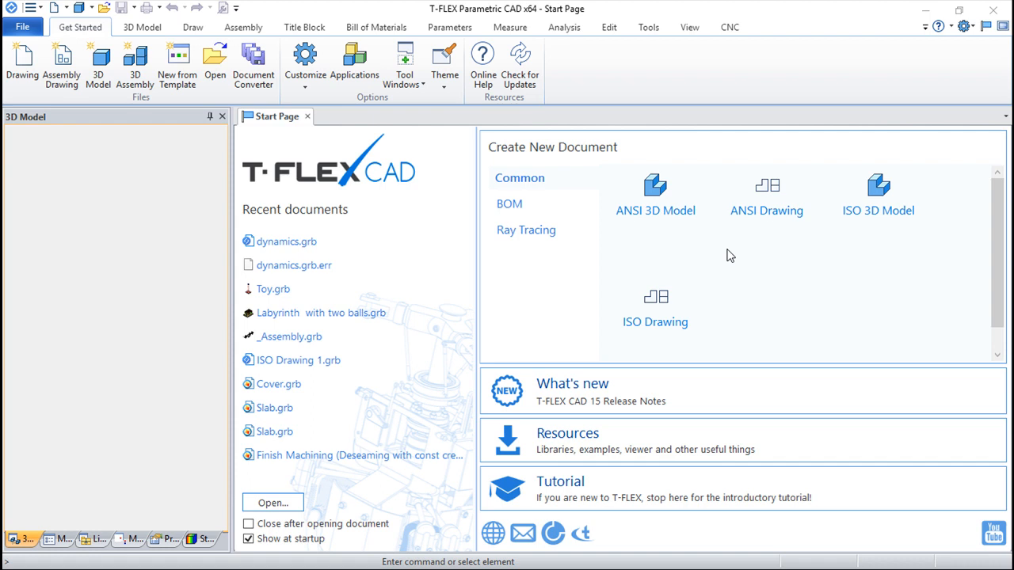
Step: Open the dynamics.grb document and view the tray and both balls from an angle
click(215, 65)
click(614, 218)
click(724, 442)
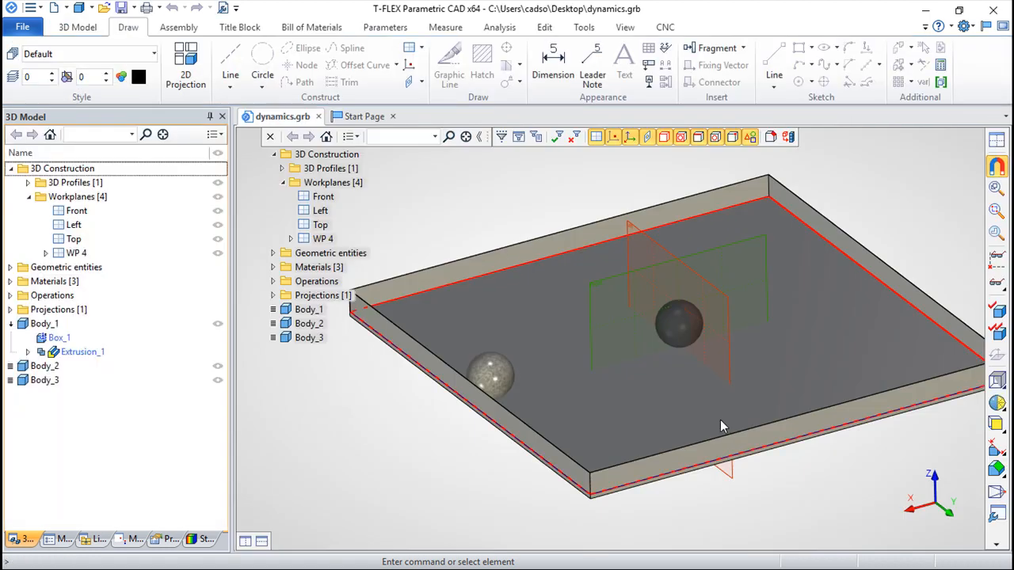
middle_drag(748, 499, 499, 500)
drag(413, 479, 449, 469)
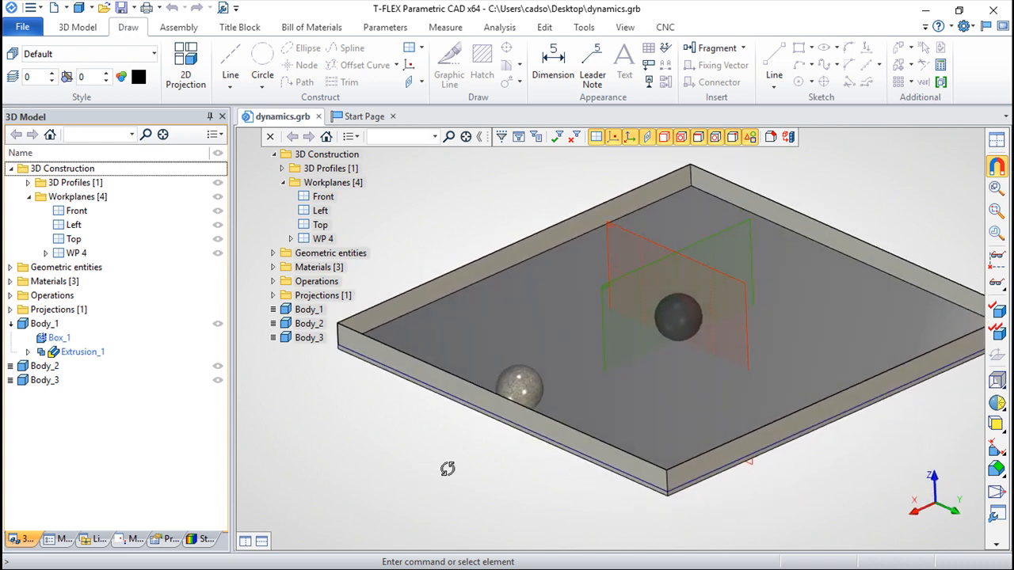
middle_drag(868, 209, 810, 214)
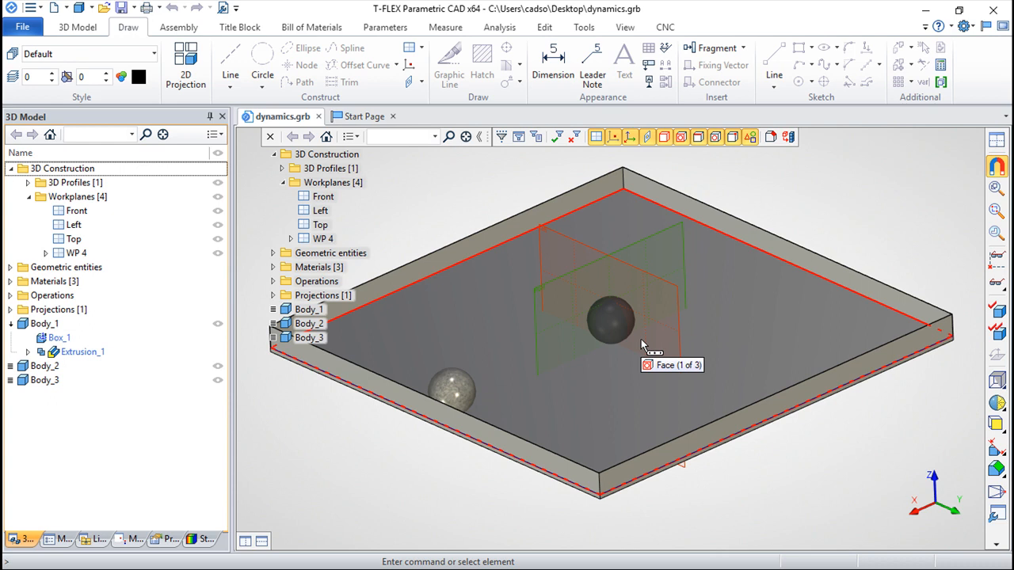
Step: Start a new dynamic motion study with Dynamic Motion Analysis as its type
click(500, 28)
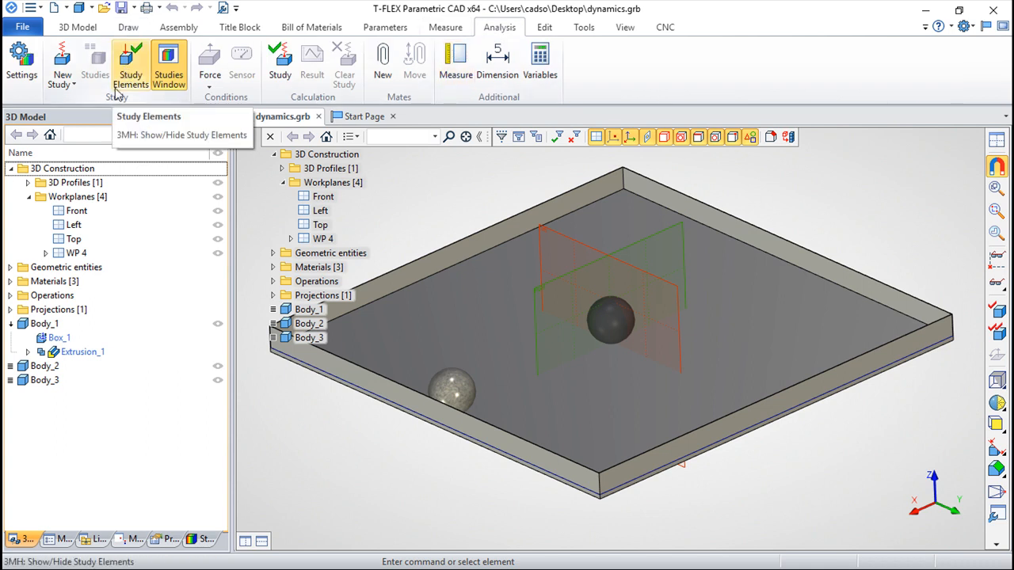
click(74, 86)
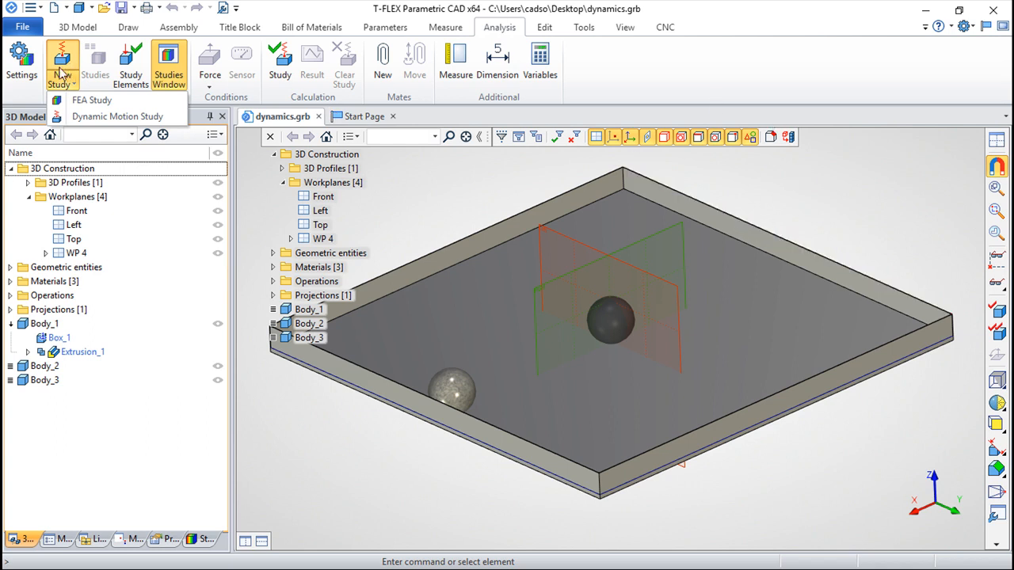
click(100, 119)
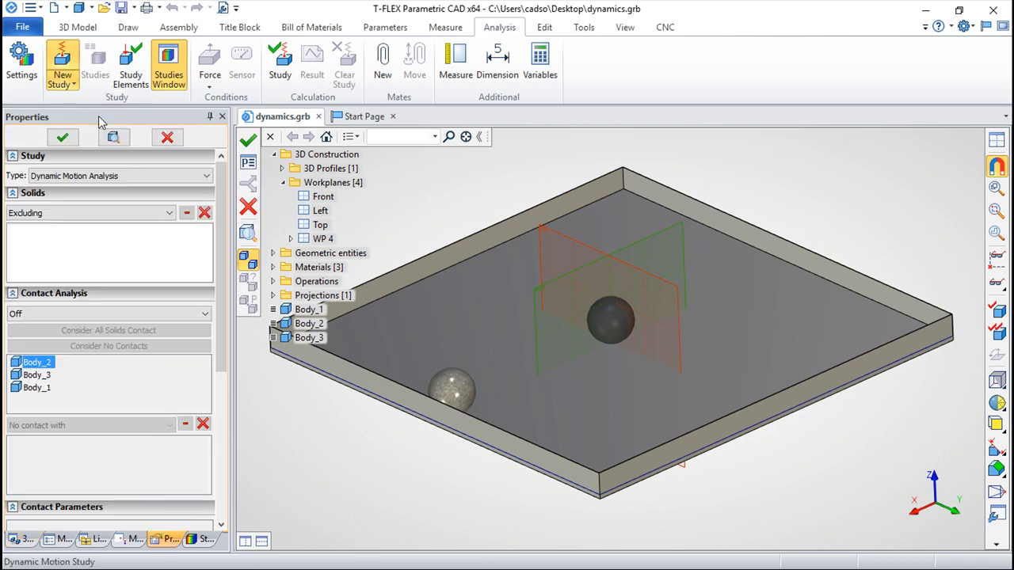
click(206, 176)
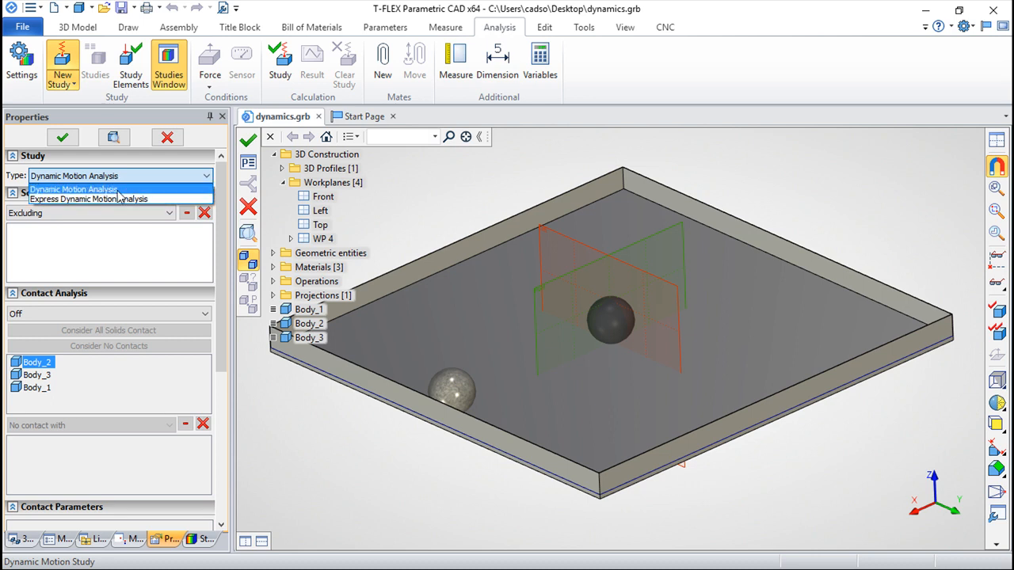
click(117, 190)
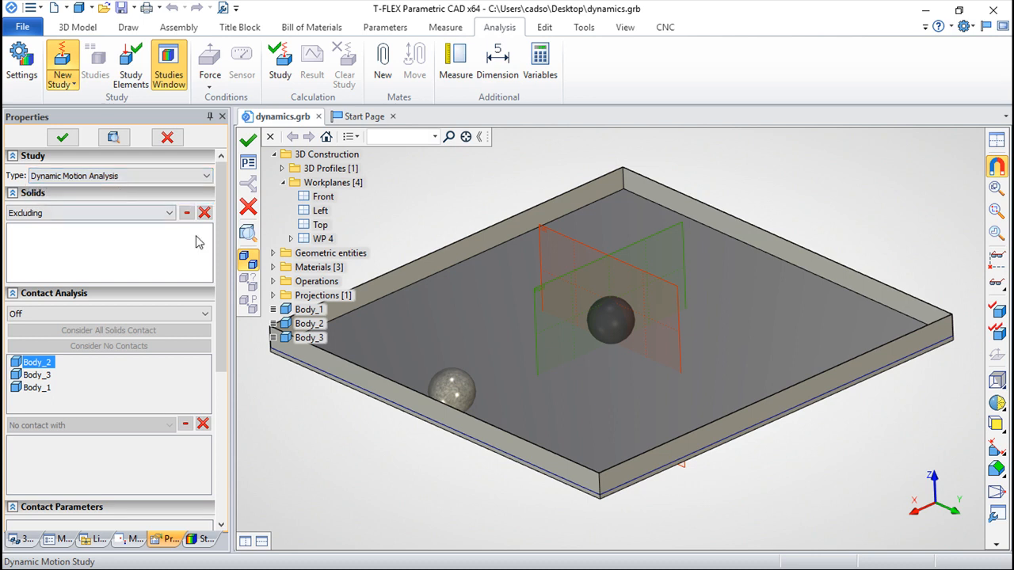
Step: Set the study's contact analysis to All Solids, keeping the default impact and friction parameters
drag(221, 289, 228, 326)
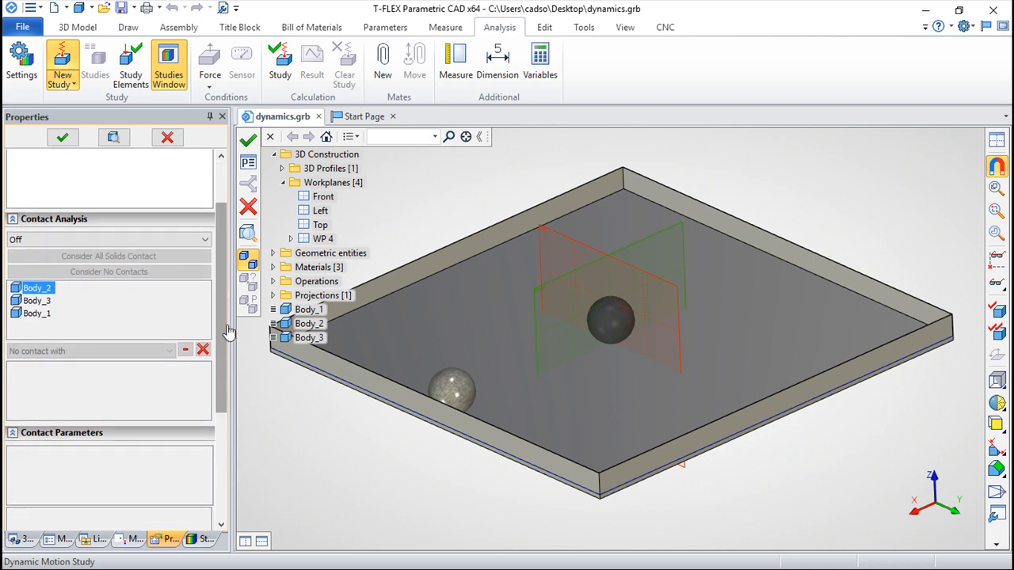
click(203, 241)
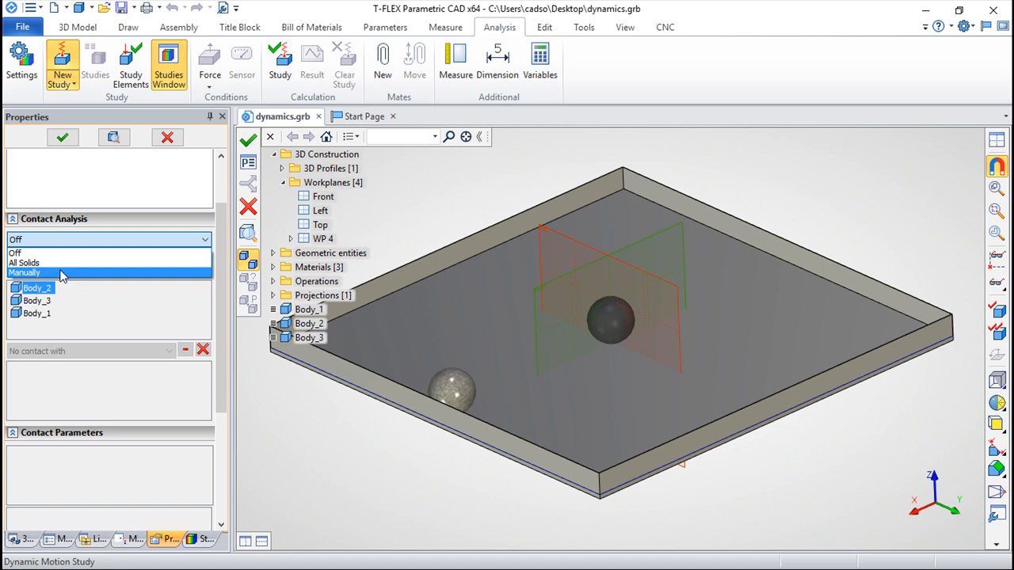
click(819, 465)
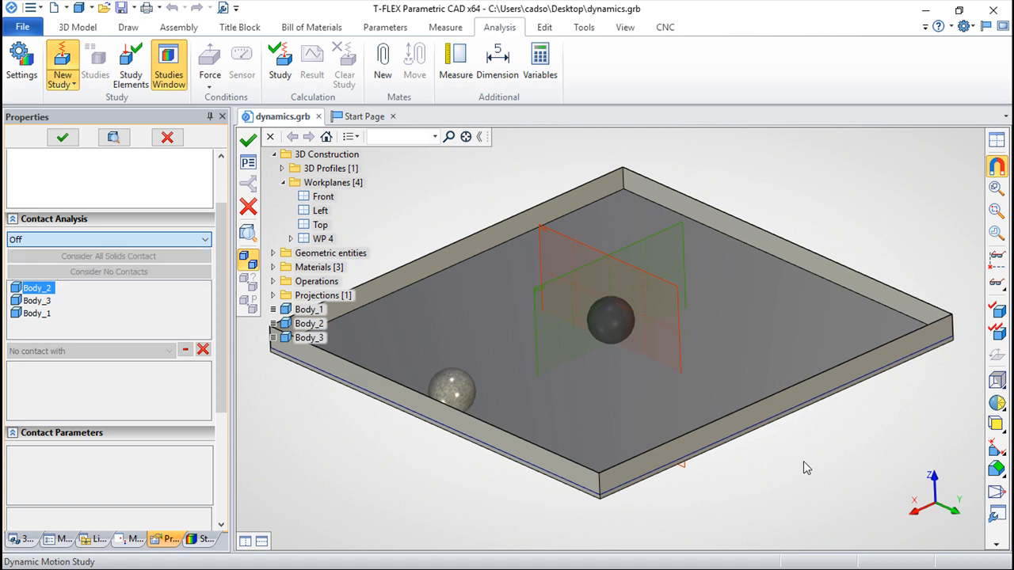
right_drag(799, 459, 719, 468)
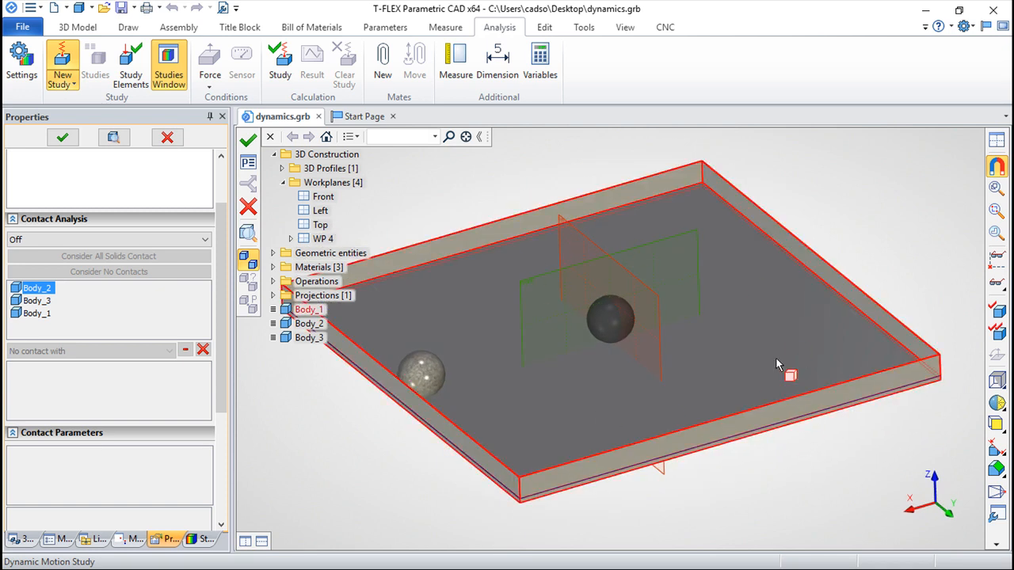
right_drag(771, 437, 429, 302)
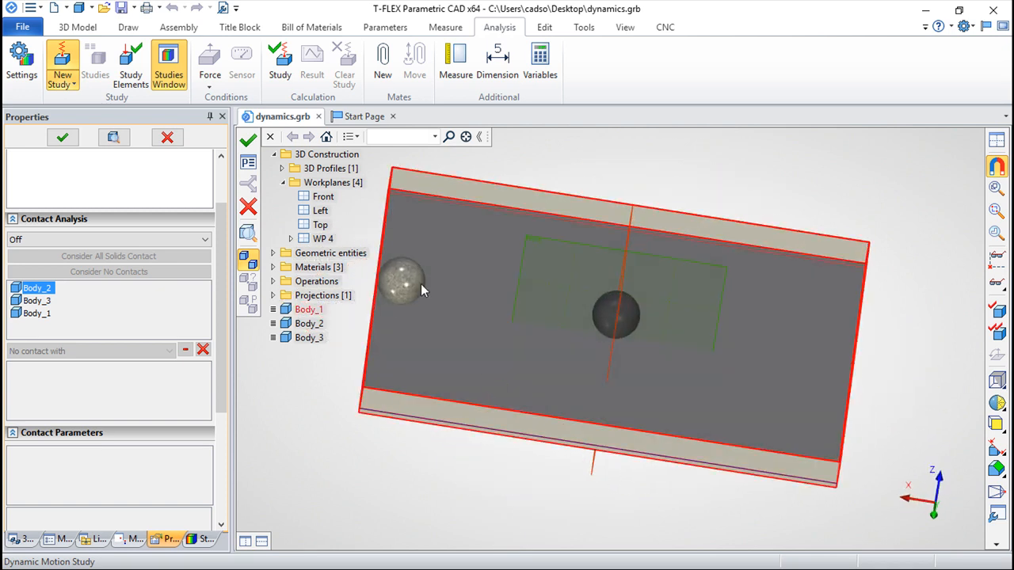
right_drag(564, 477, 900, 185)
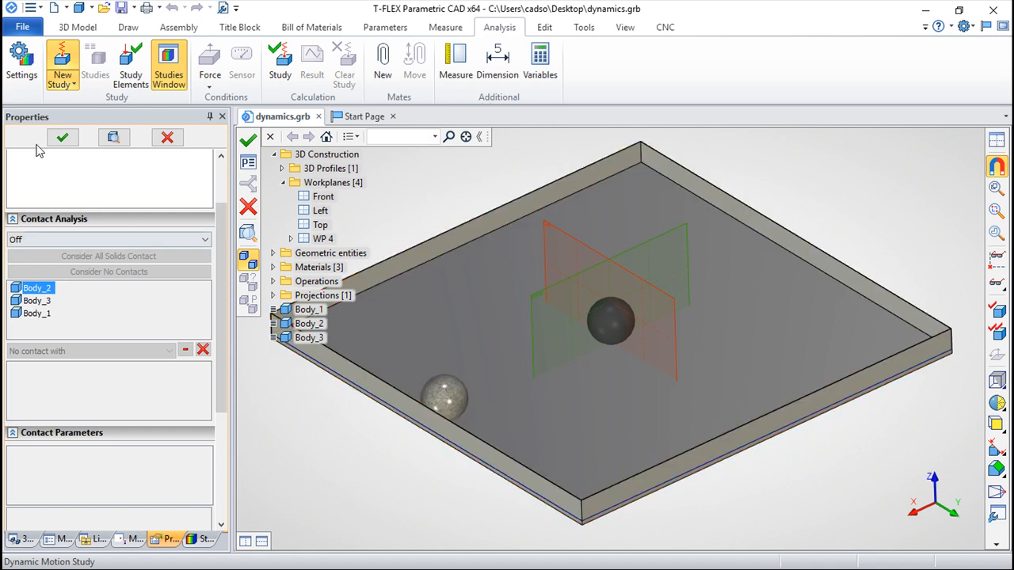
click(177, 241)
click(28, 266)
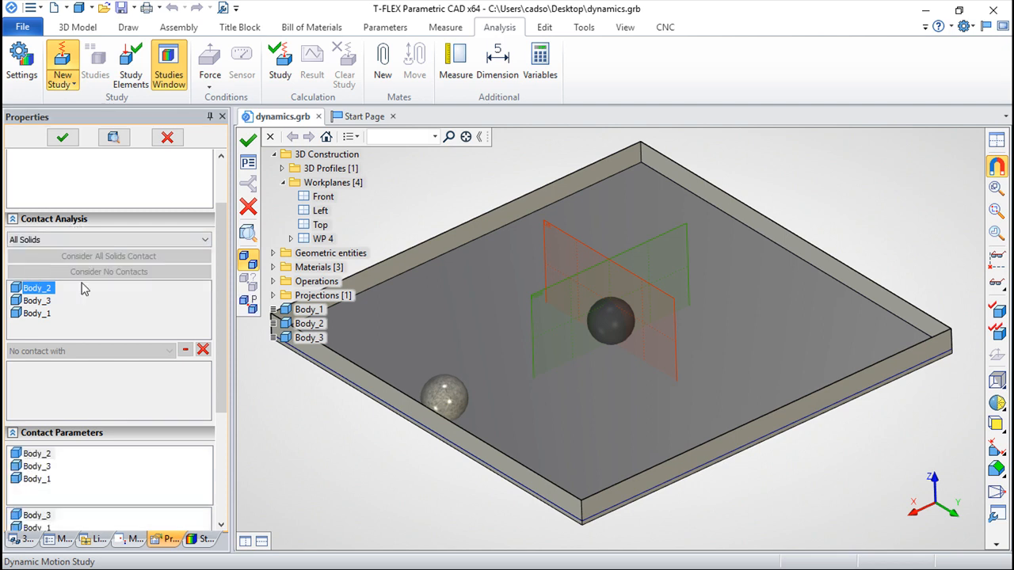
drag(220, 291, 218, 434)
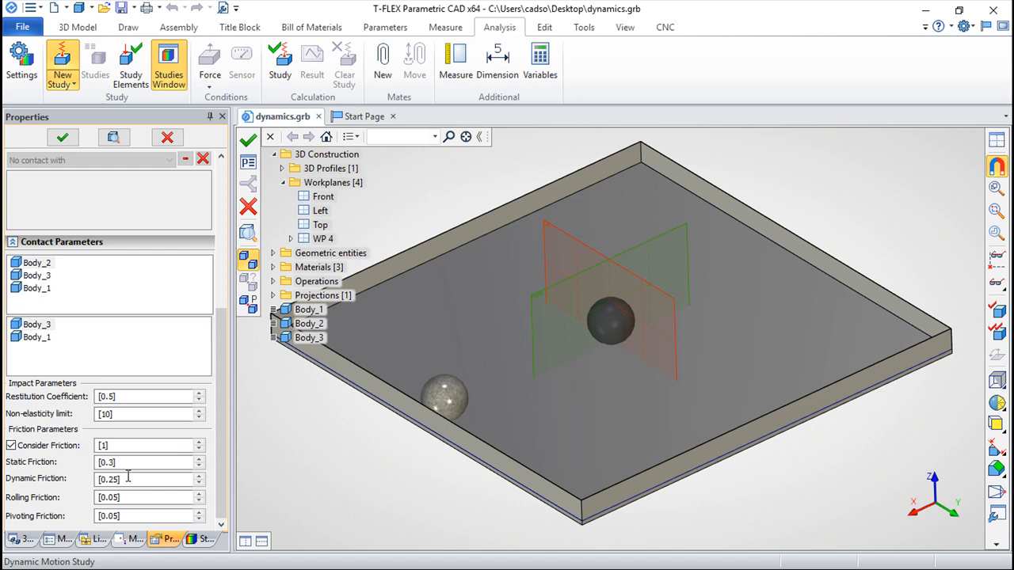
Step: Set the study's simulation time to a duration of 15 s at 20 frames per second and finish creating the study
click(248, 165)
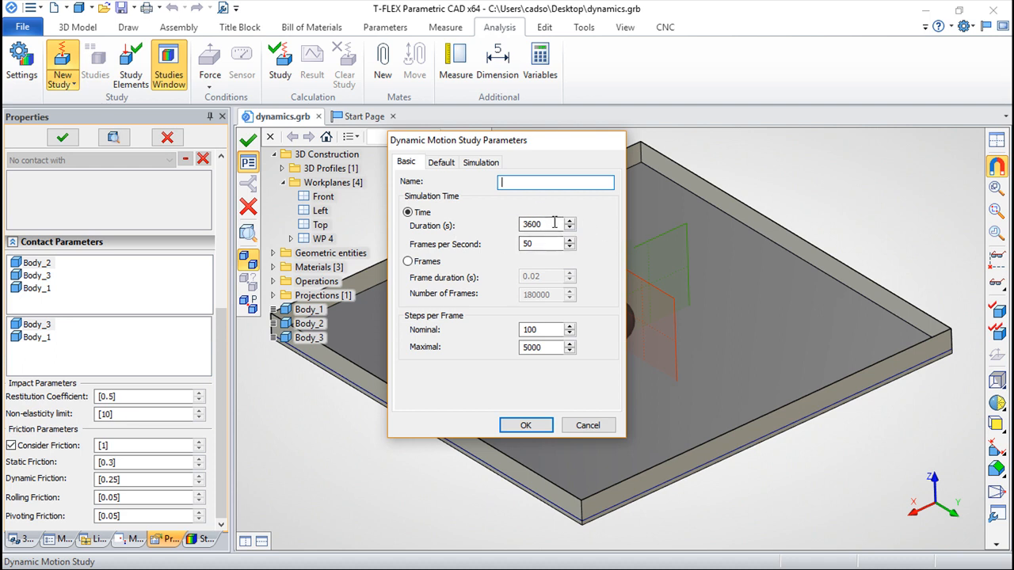
drag(559, 225, 521, 224)
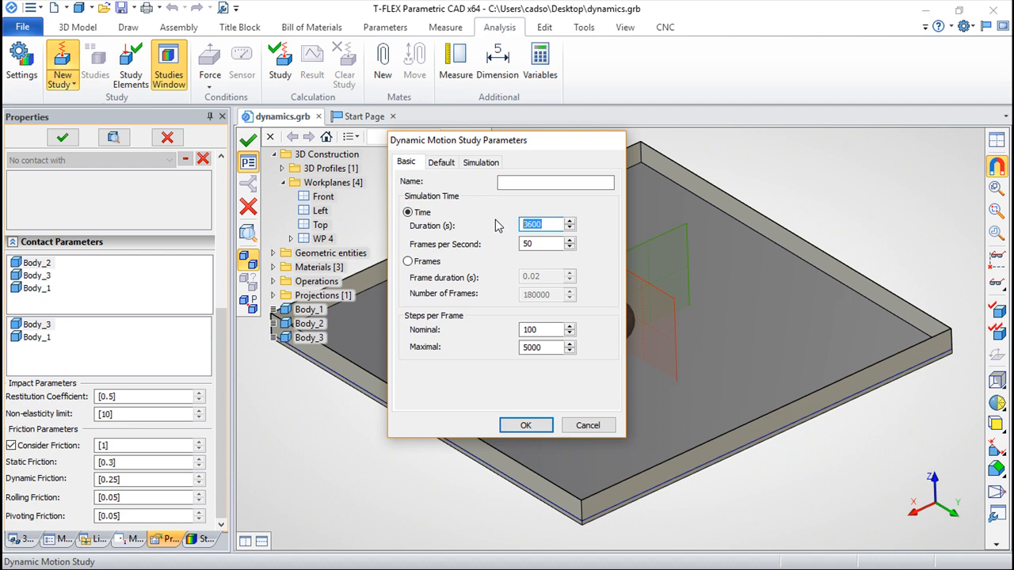
text(15)
drag(541, 243, 507, 247)
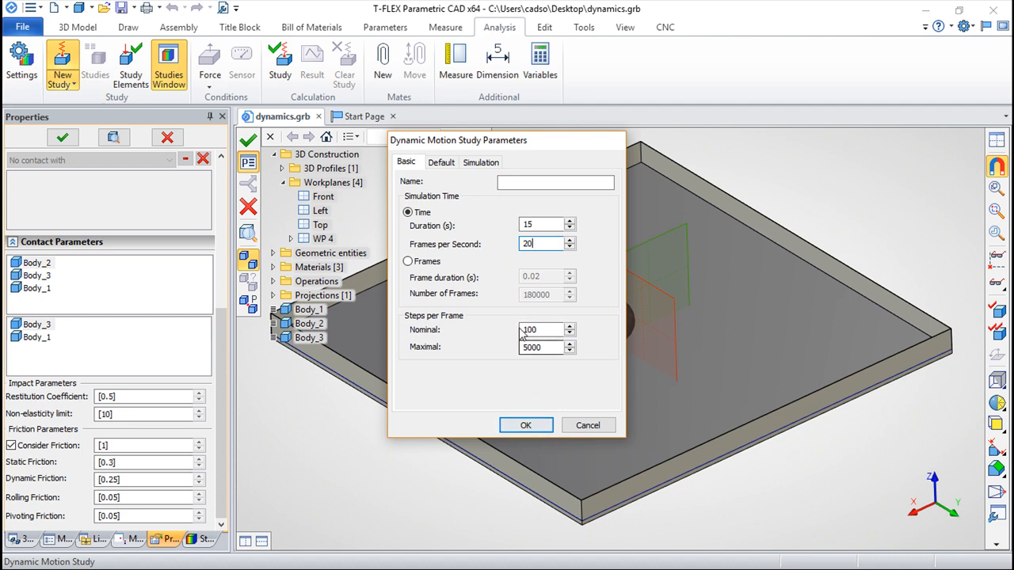
click(527, 425)
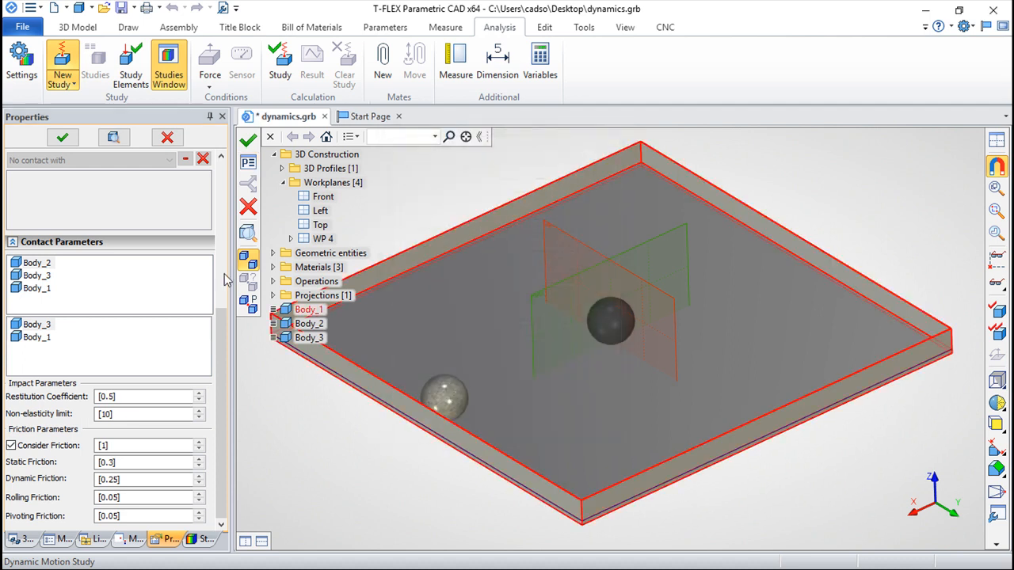
click(248, 141)
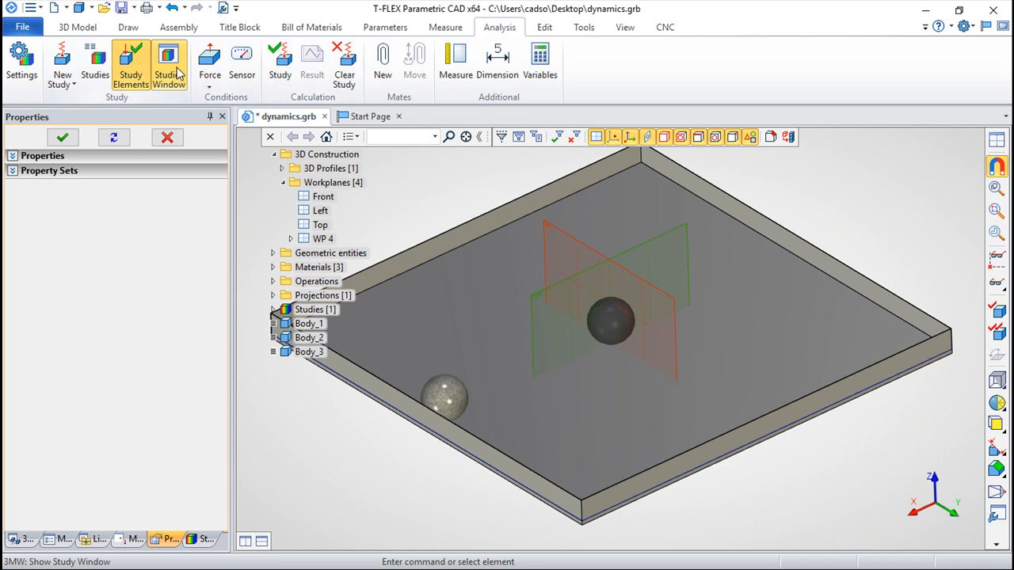
Step: Start a force load on the light speckled ball, using its spherical face as the point and the tray's front-right wall edge as the direction
click(210, 79)
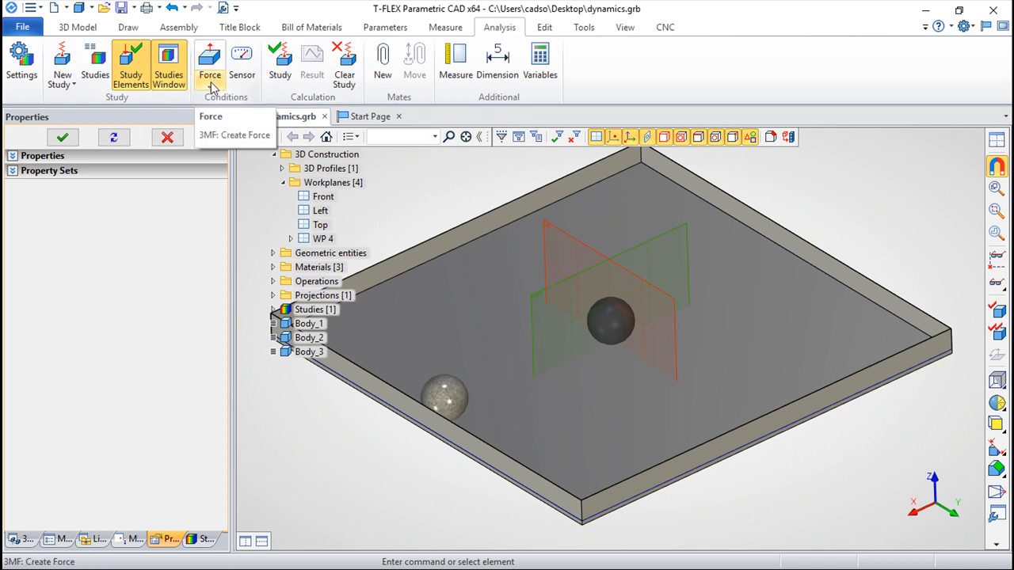
click(212, 86)
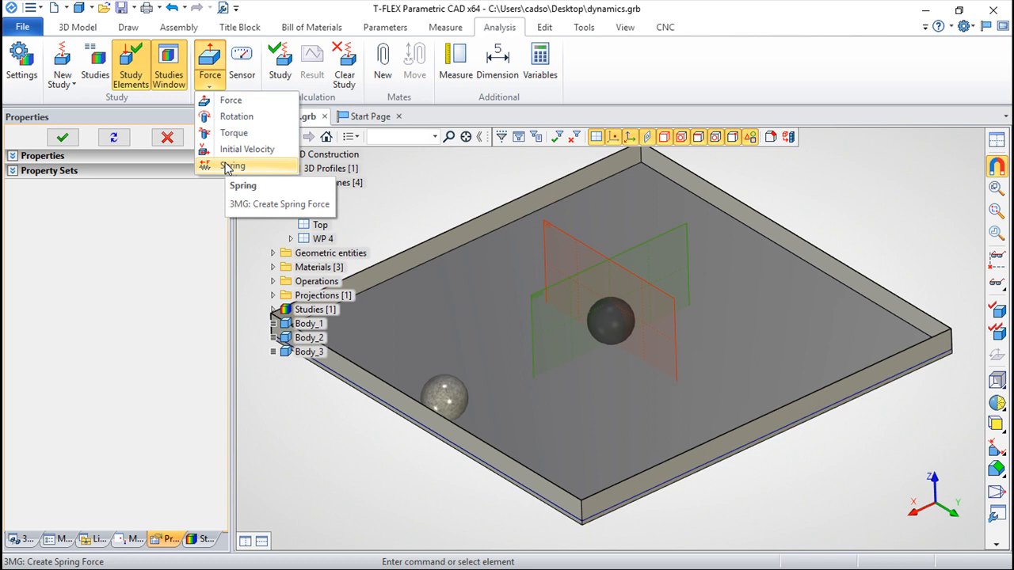
click(236, 103)
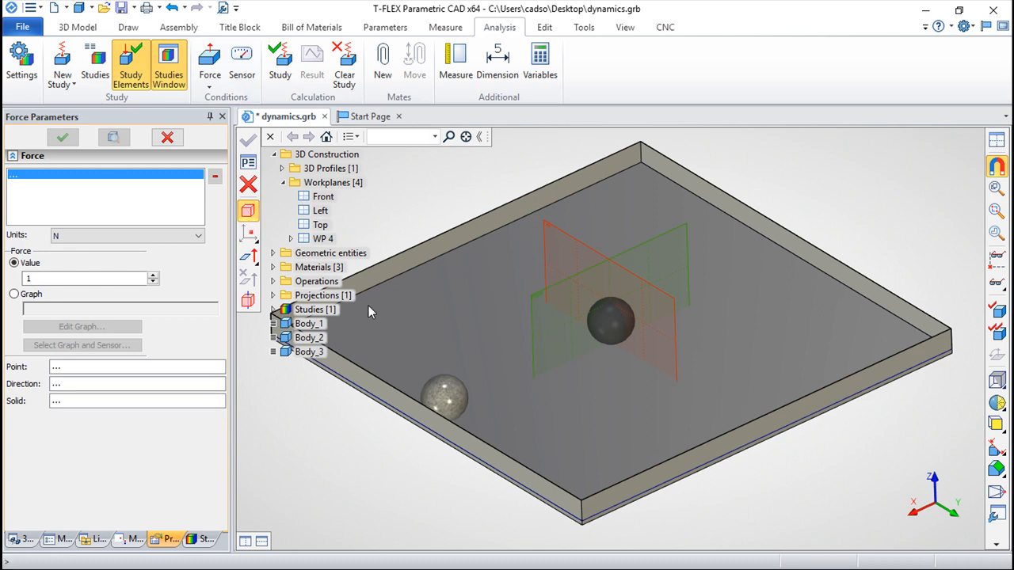
click(444, 400)
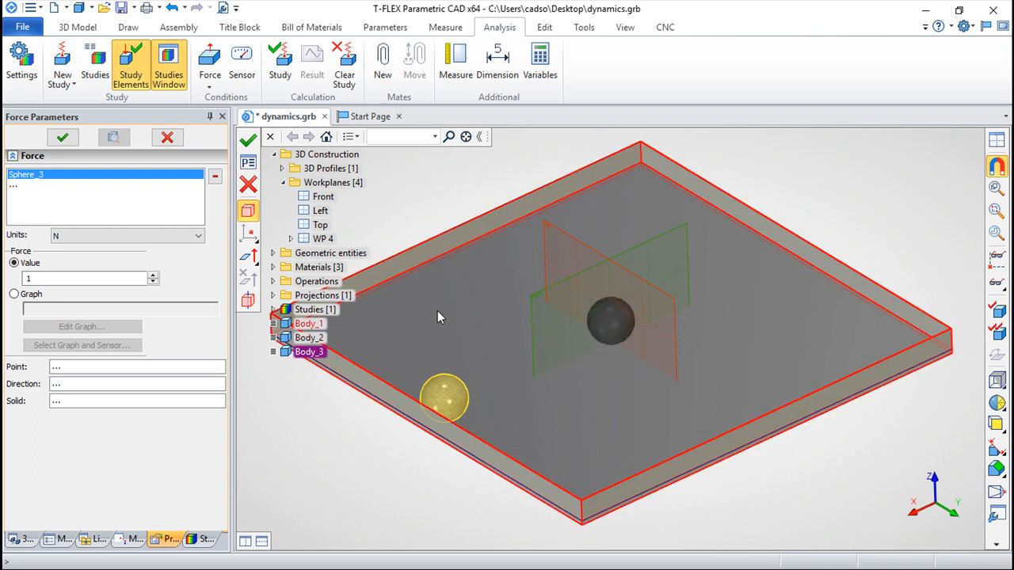
click(249, 237)
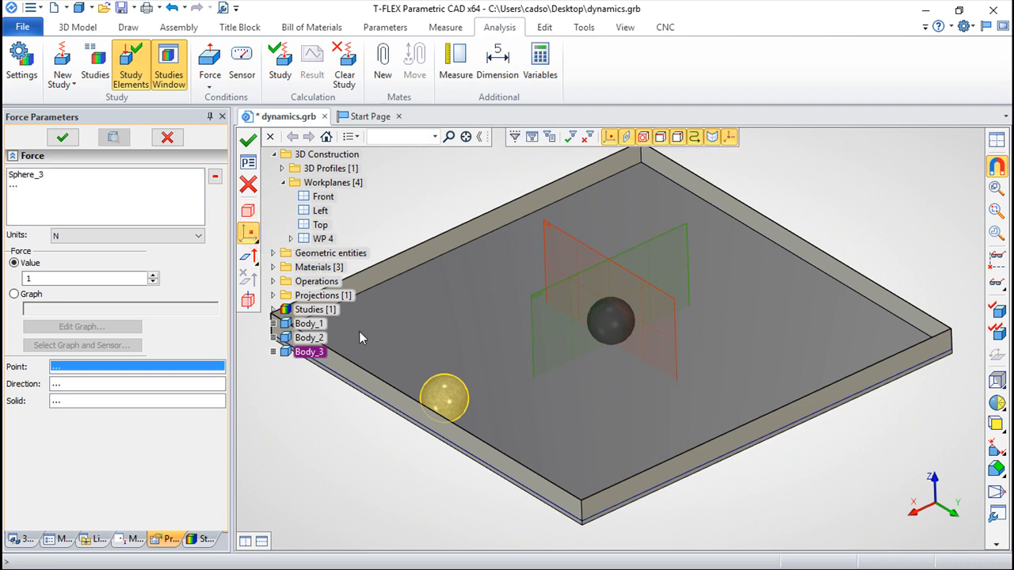
click(444, 403)
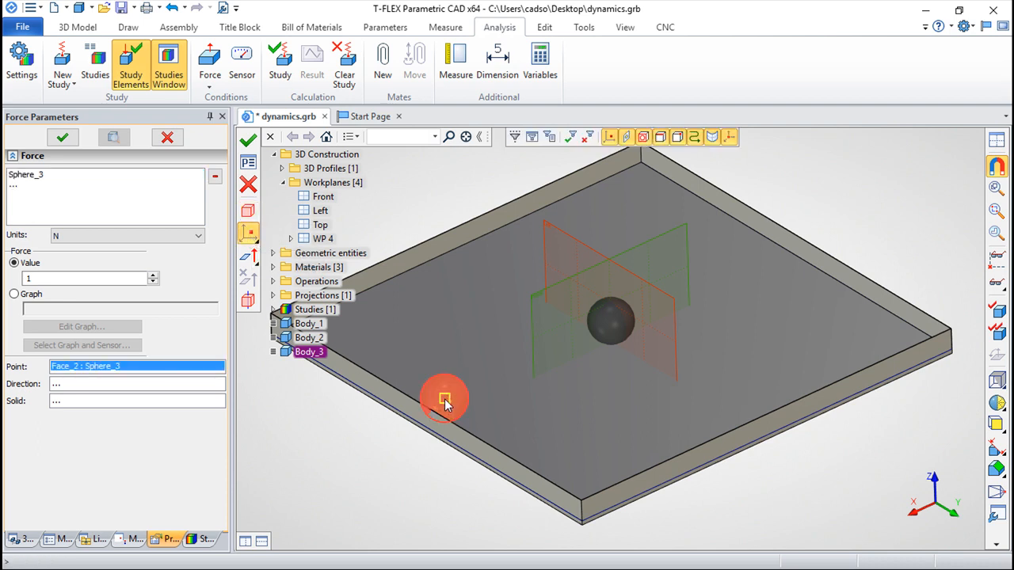
click(249, 258)
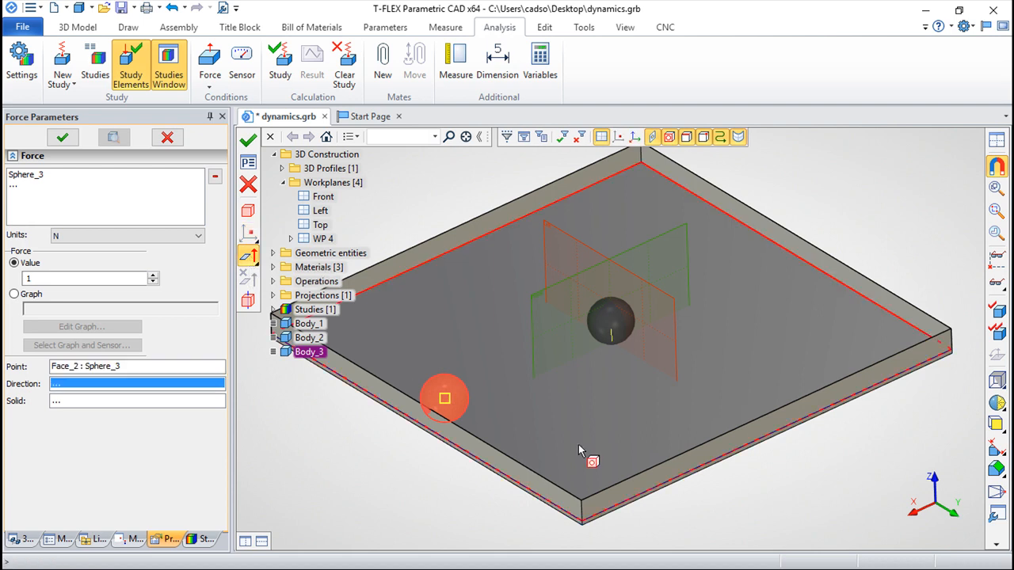
click(619, 486)
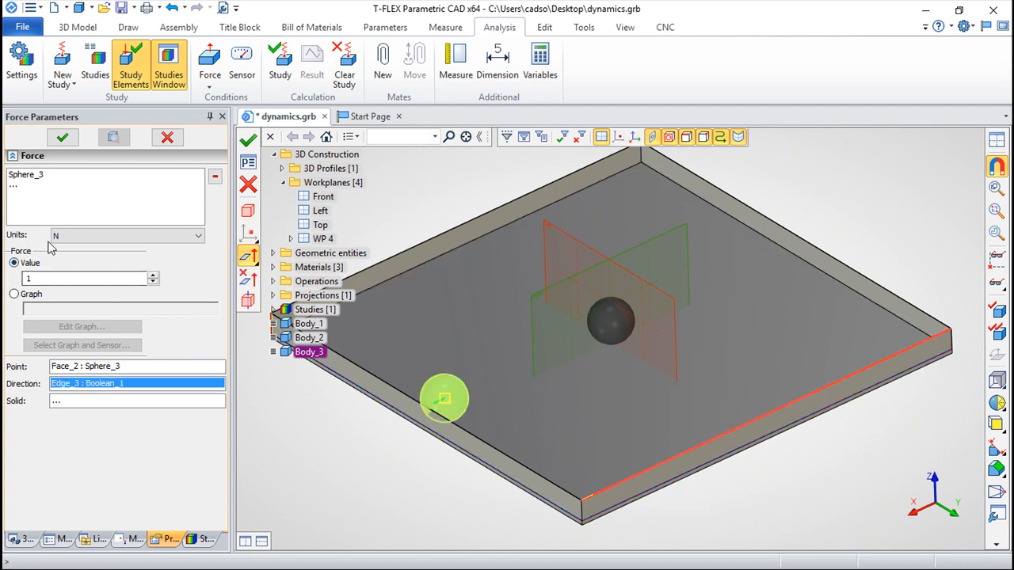
Step: Set the force on the speckled ball to 2 Kgf and finish it
click(198, 236)
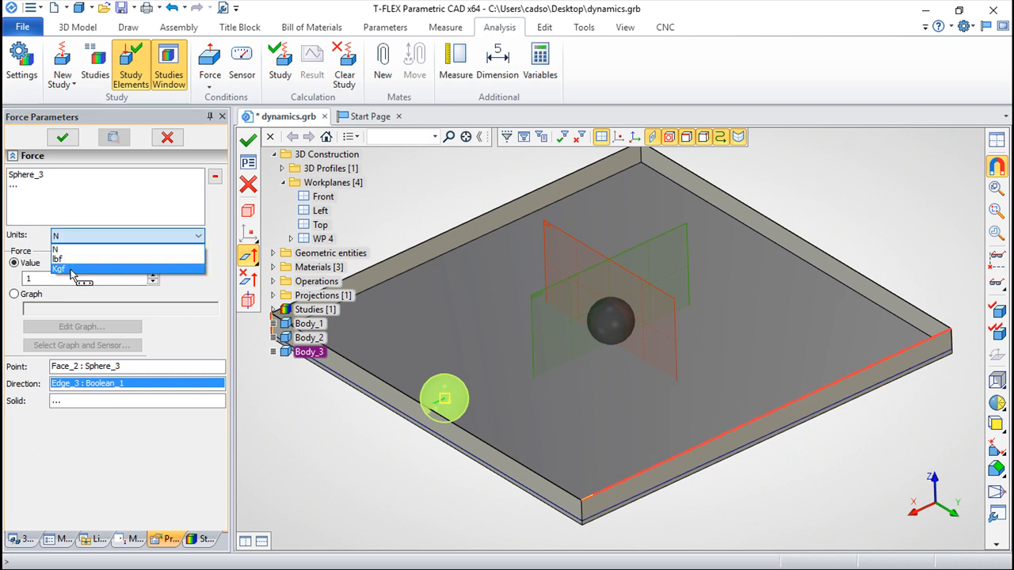
click(68, 270)
click(41, 278)
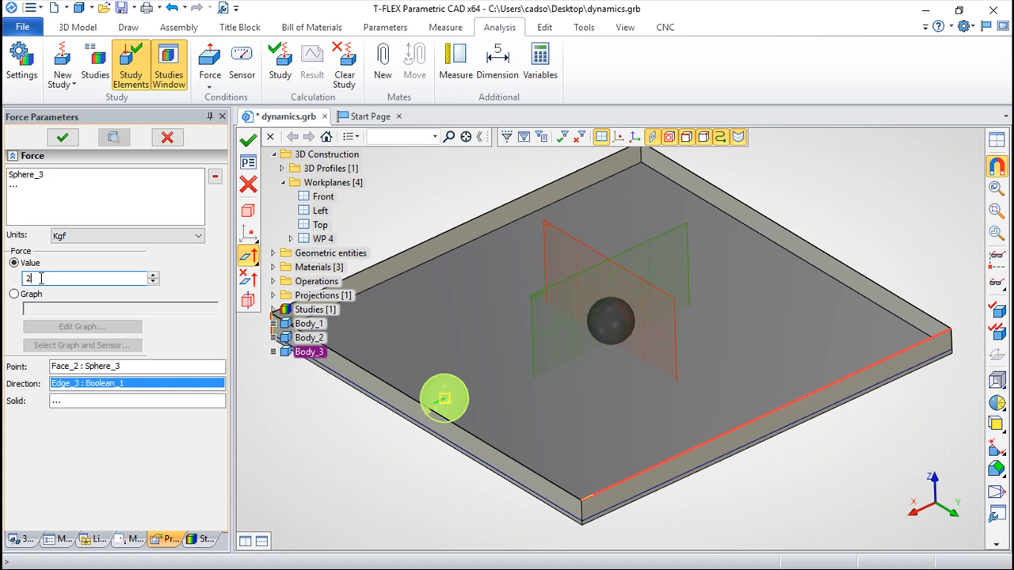
click(248, 143)
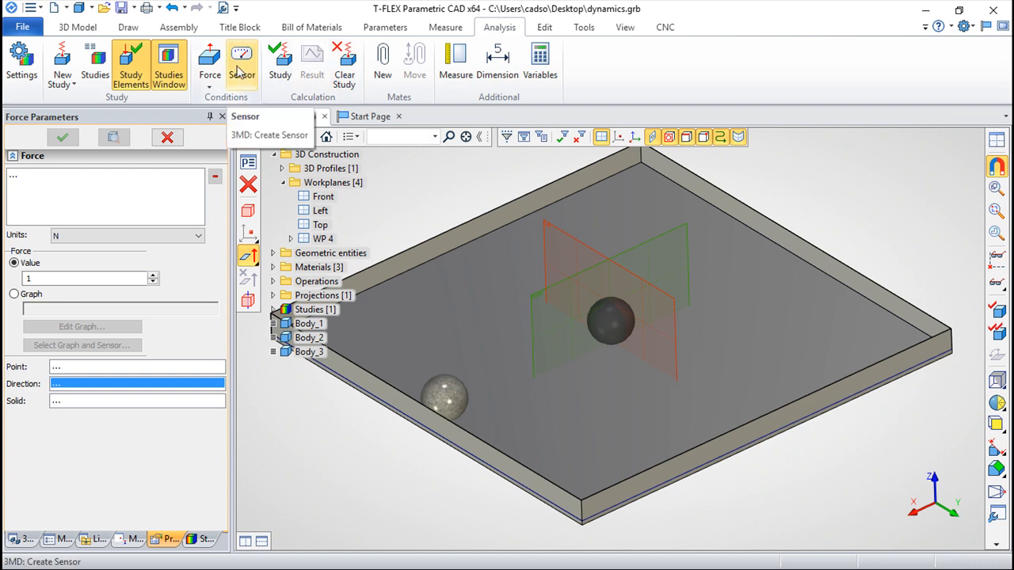
Step: Create a Point sensor at the centre of the dark ball's spherical face, with Trajectory as its visualized value
click(238, 71)
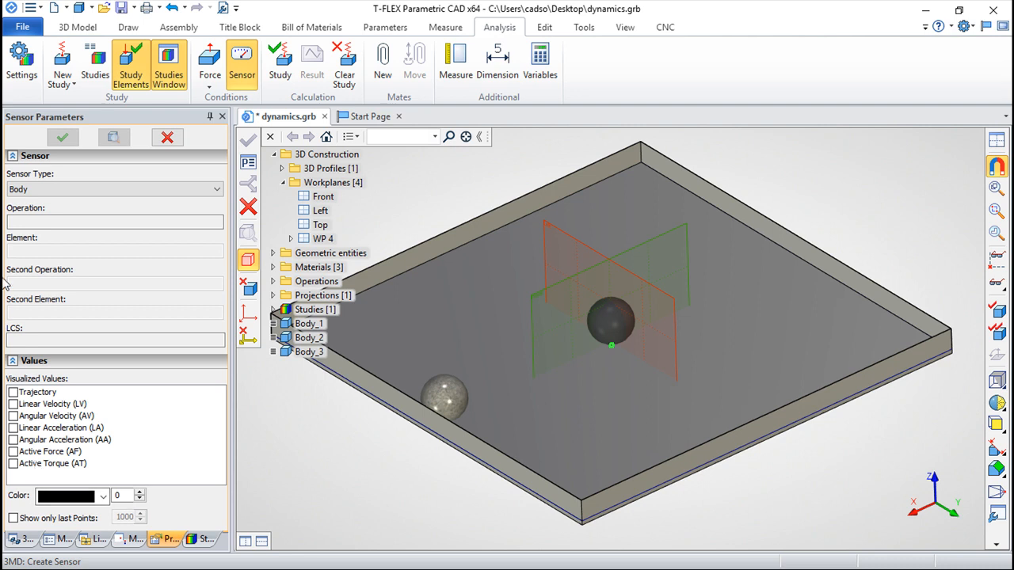
click(214, 192)
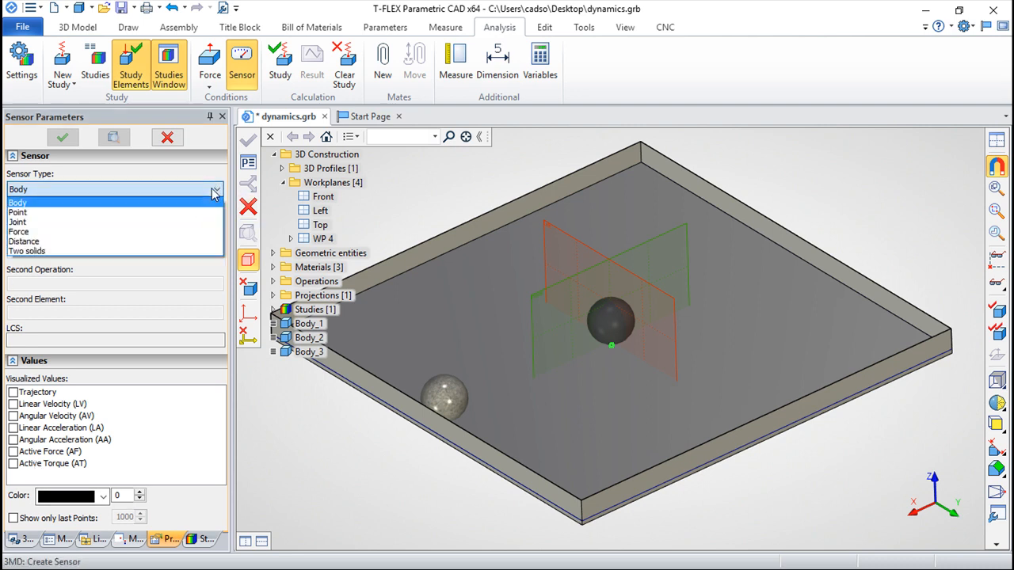
click(19, 212)
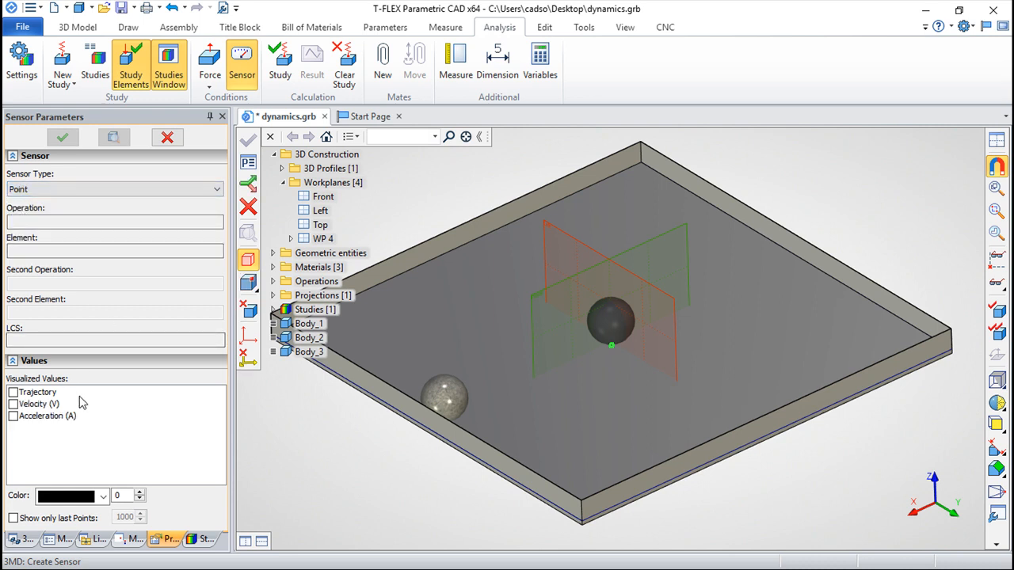
click(13, 392)
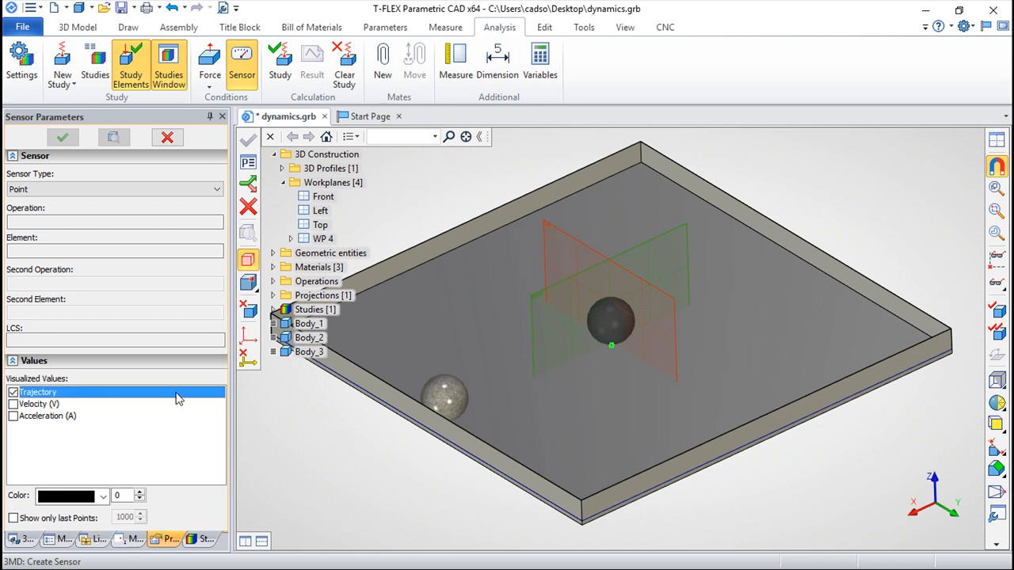
click(617, 320)
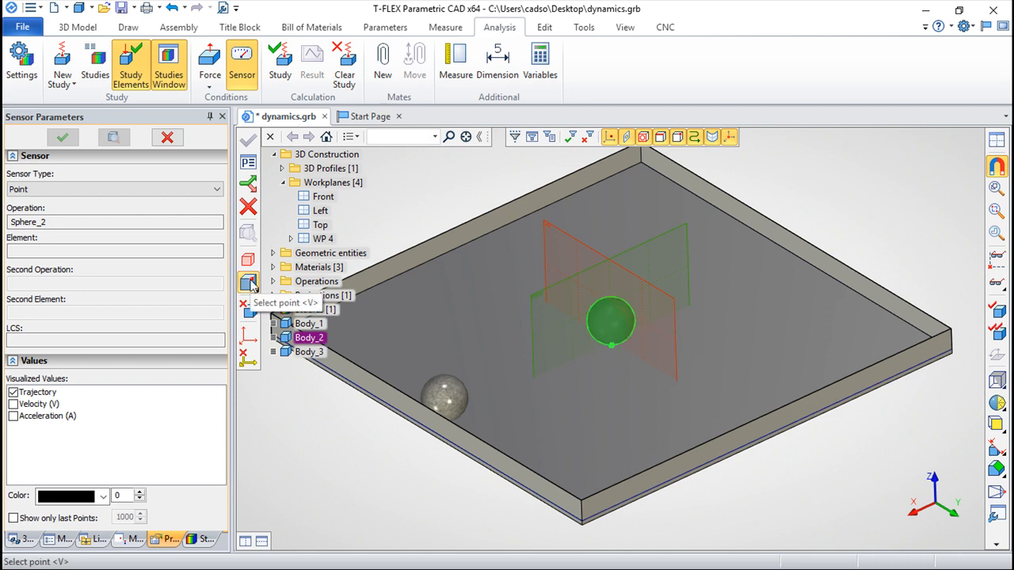
click(249, 283)
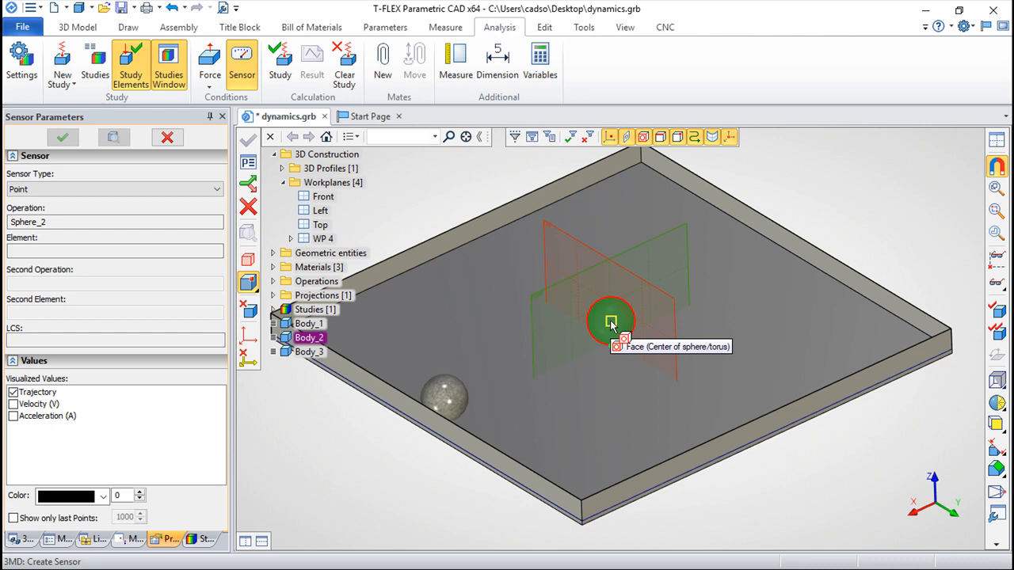
click(611, 324)
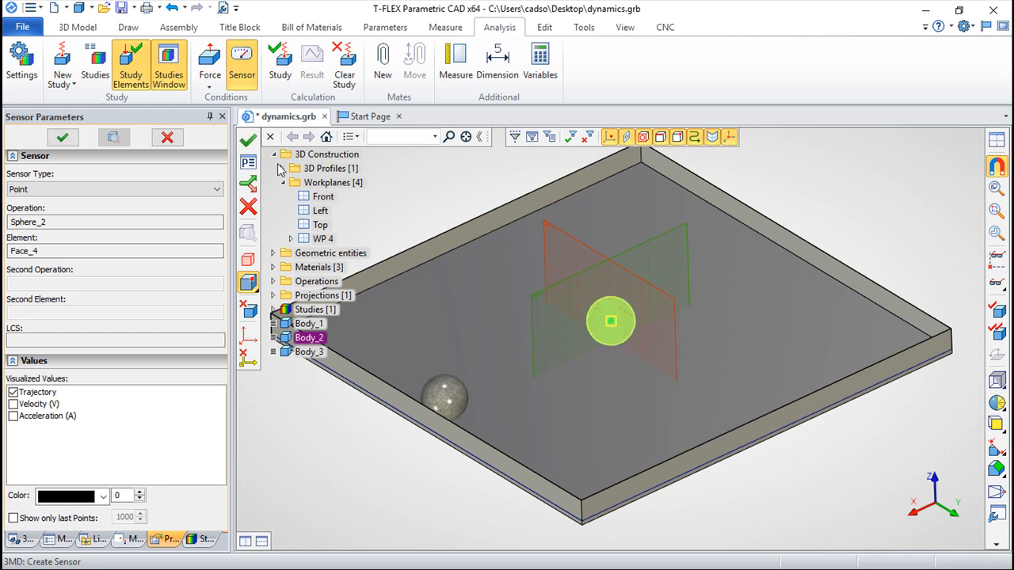
click(249, 142)
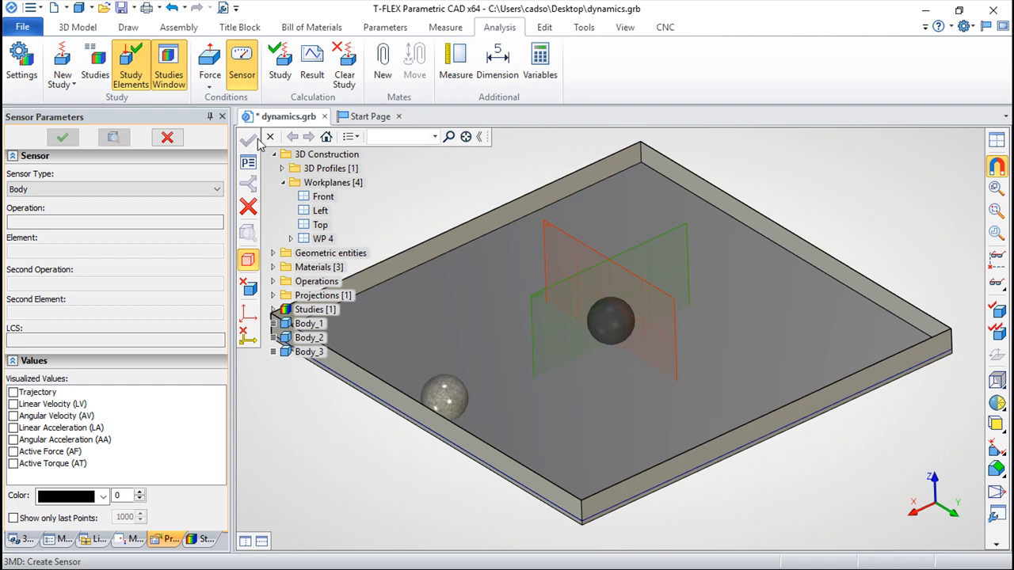
Step: Create a study result for Sensor_1 that records the Y Coordinate
click(312, 69)
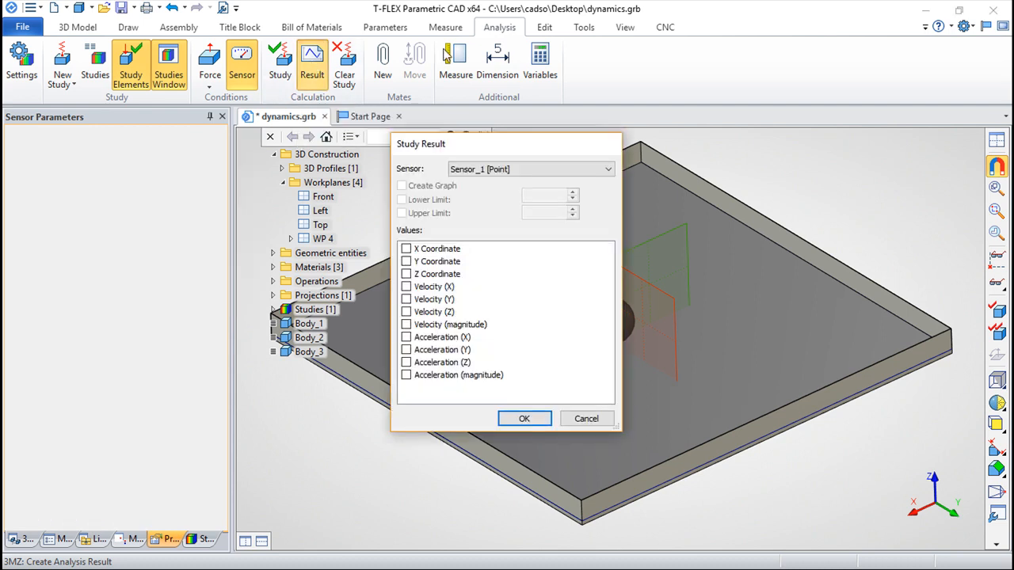
drag(490, 152, 307, 237)
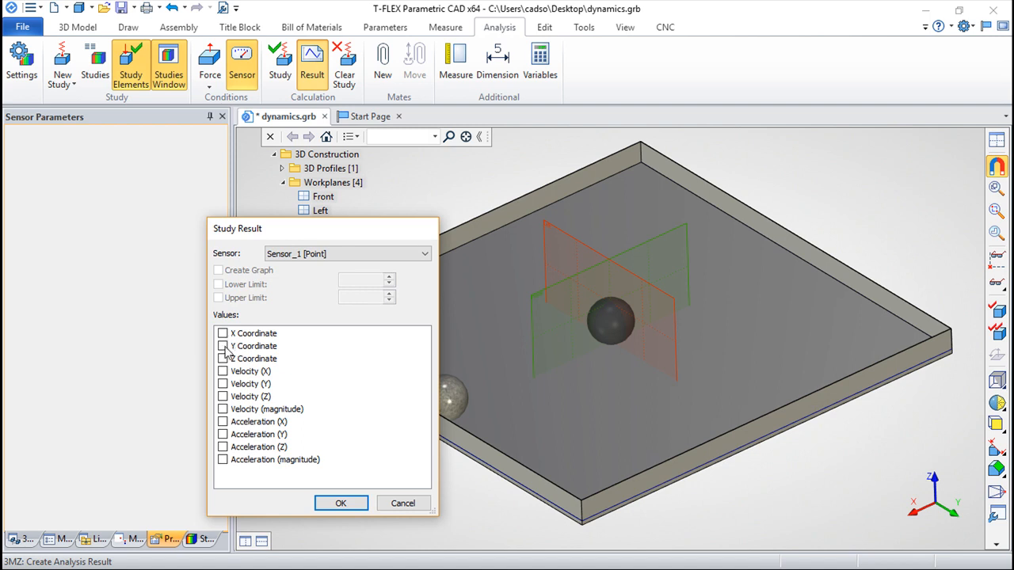
drag(303, 227, 846, 250)
drag(909, 254, 949, 266)
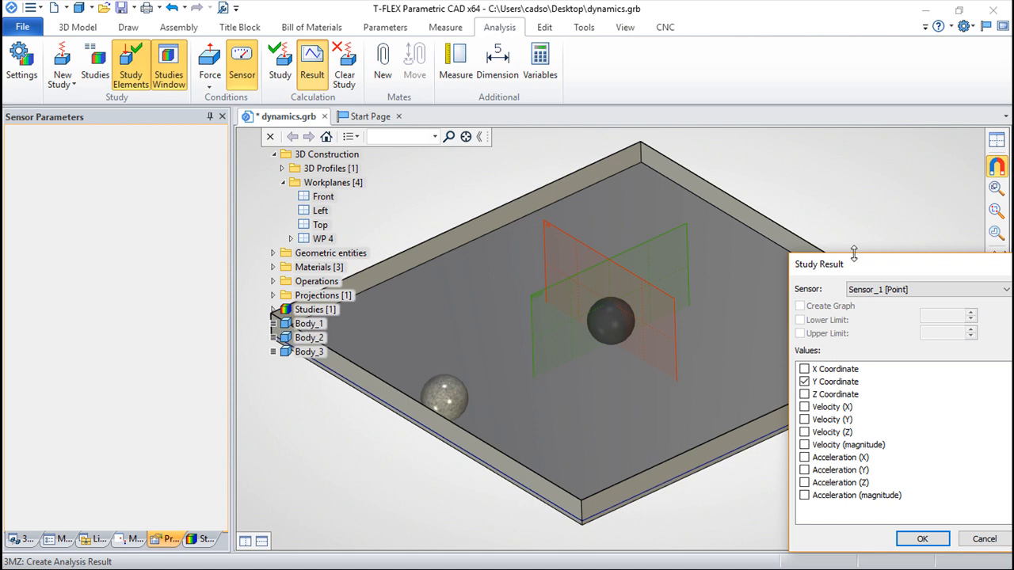
drag(909, 273, 751, 257)
click(769, 536)
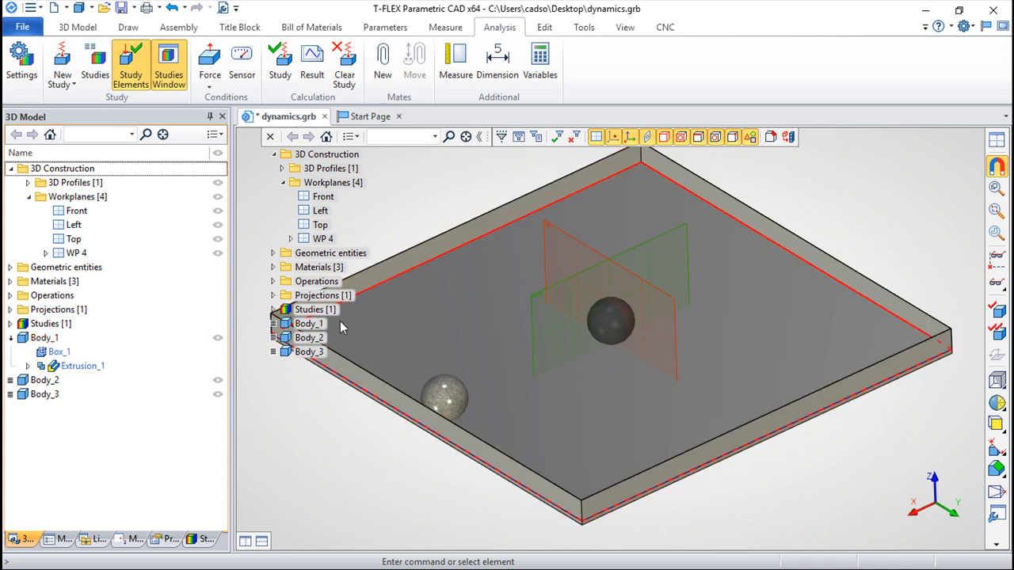
Step: Fix the tray body, Body_1, as a fixed component and clear the selection
click(306, 326)
right_click(307, 327)
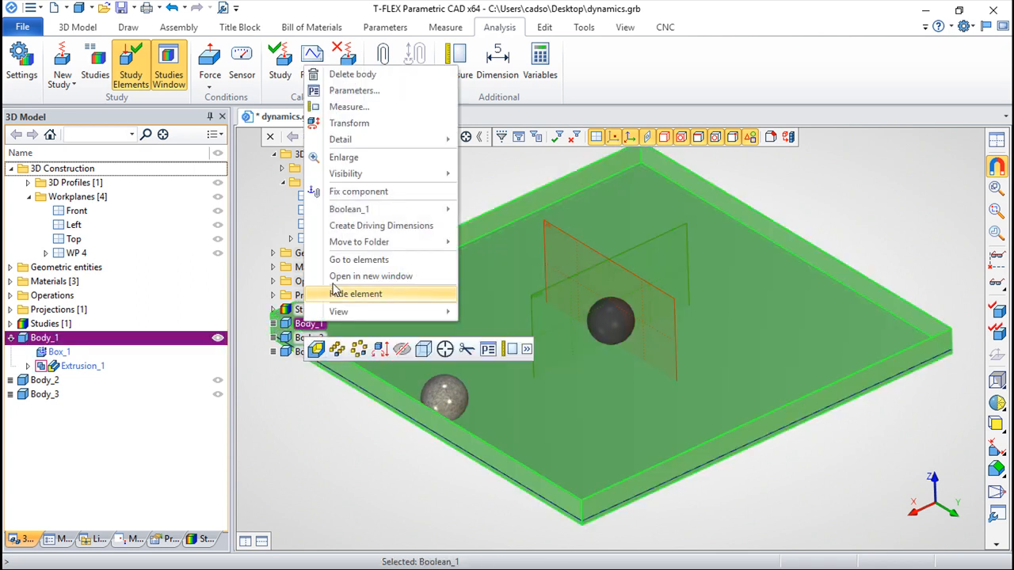
click(358, 195)
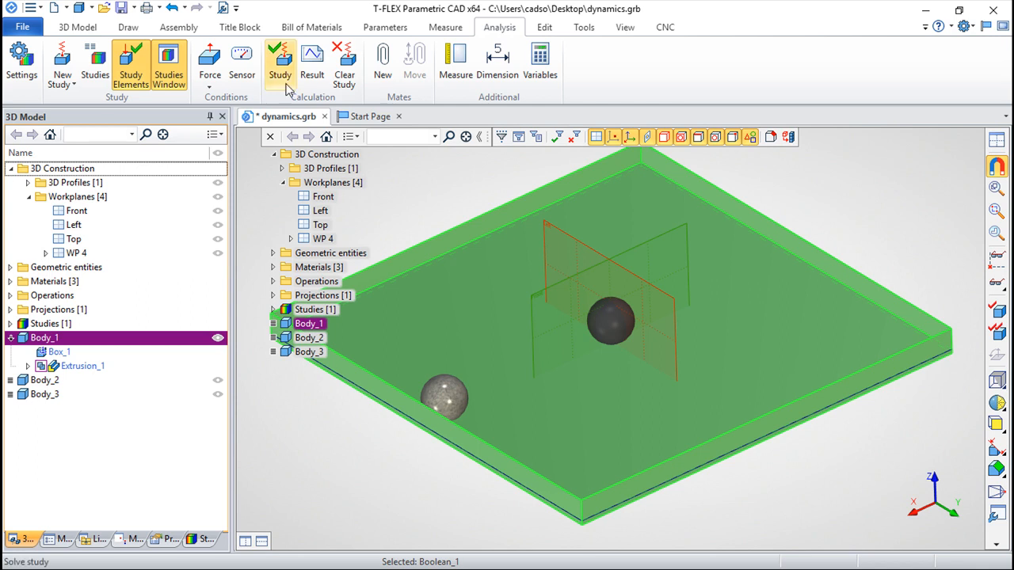
click(341, 456)
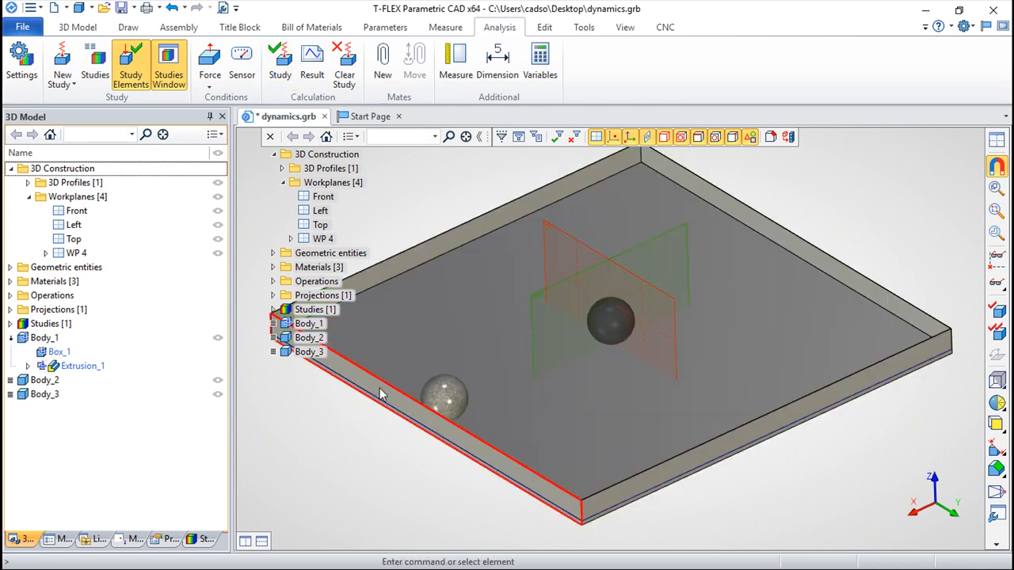
Step: Open the study's simulation, adjust the Y-coordinate graph's display range and reposition the Current Values window so the dark ball is uncovered
click(279, 72)
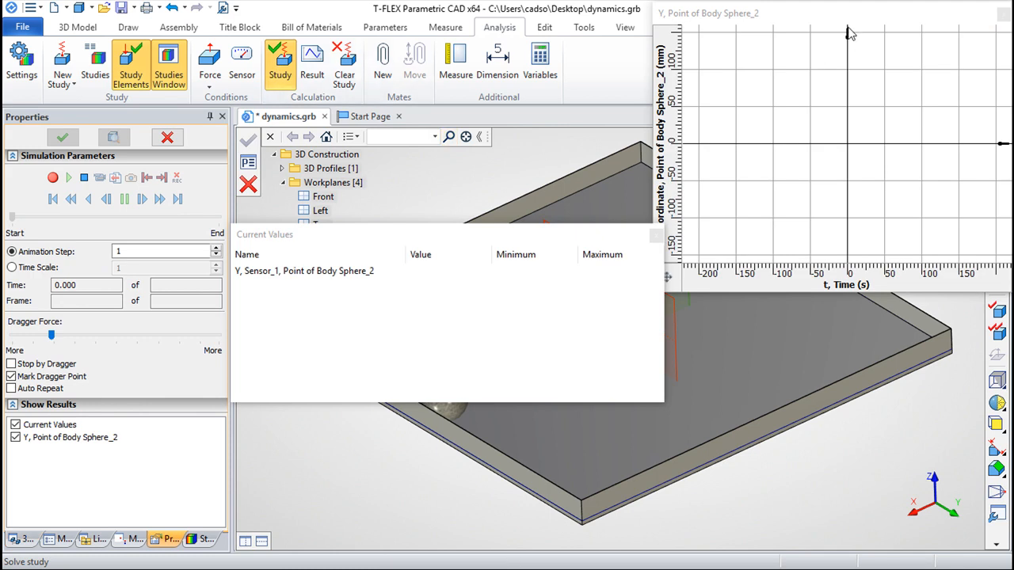
scroll(879, 164, down, 4)
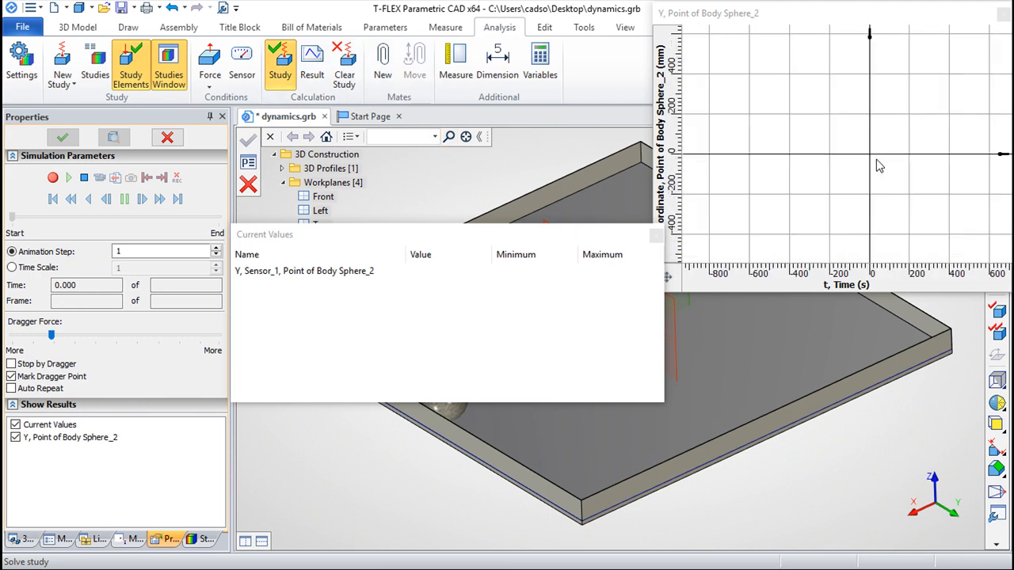
scroll(887, 158, up, 2)
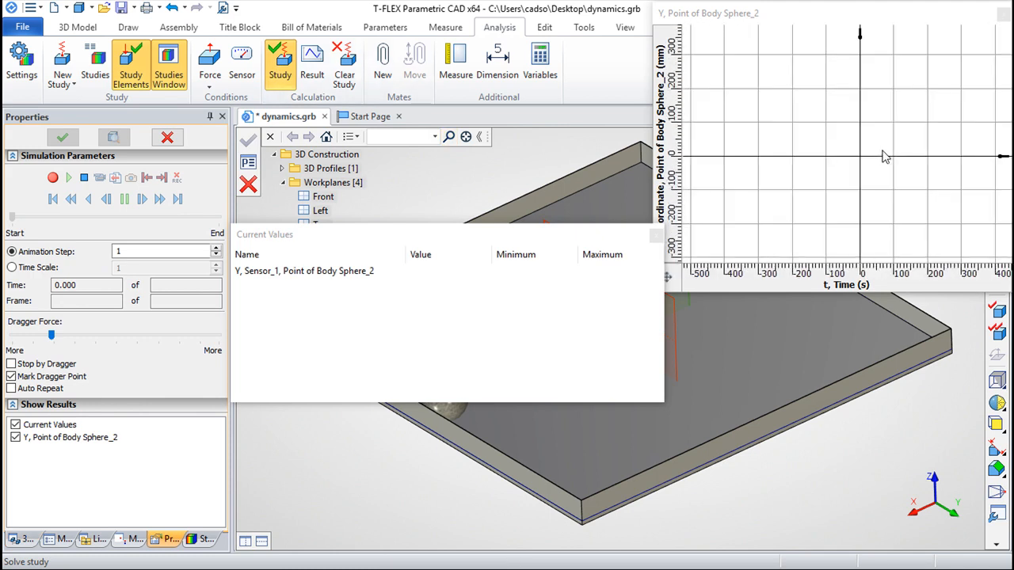
scroll(886, 155, down, 1)
drag(909, 138, 880, 127)
drag(539, 235, 564, 350)
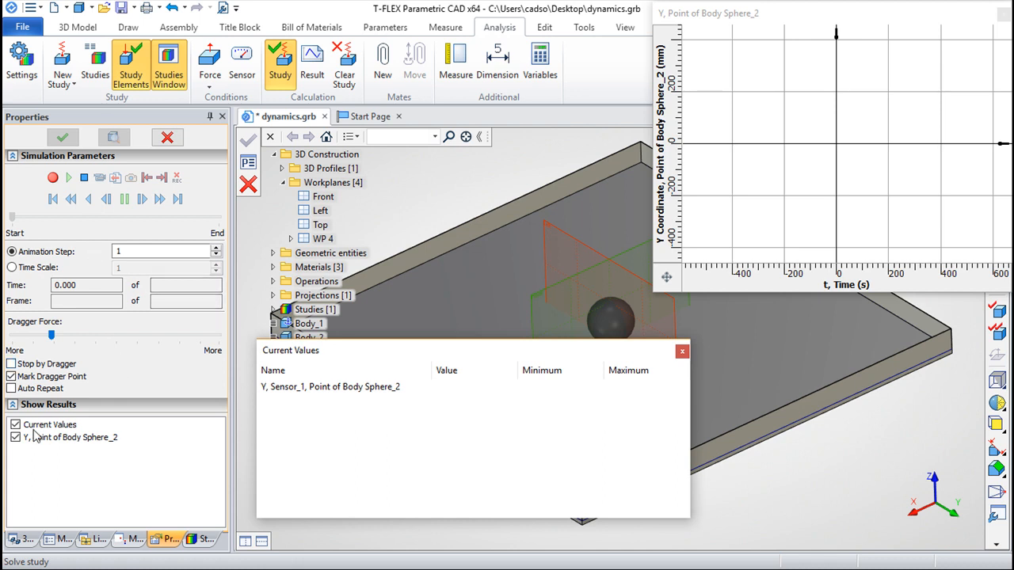
Step: Record the simulation and move the Current Values window clear of the tray and both balls
click(53, 179)
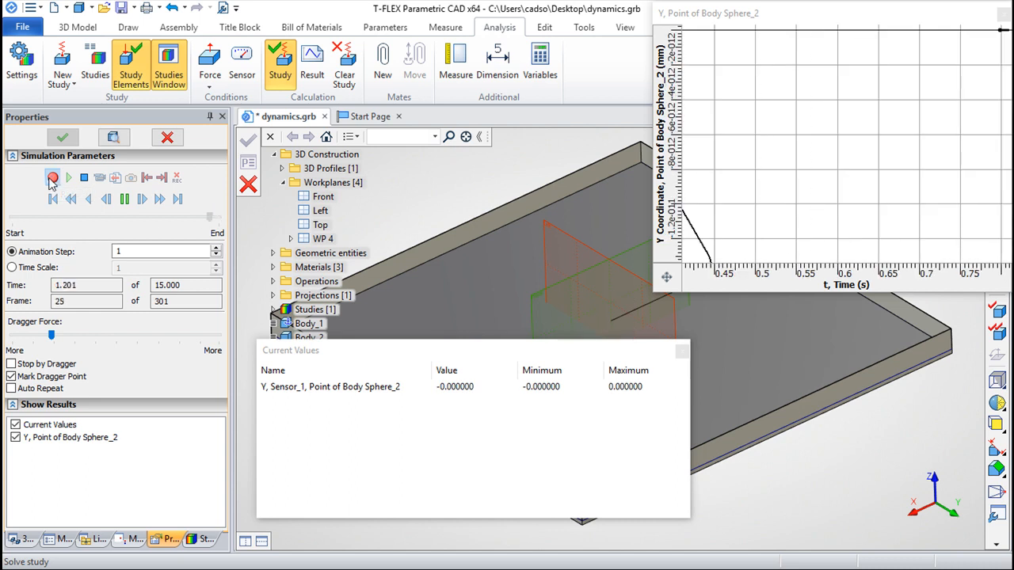
drag(468, 351, 470, 479)
middle_drag(754, 361, 600, 372)
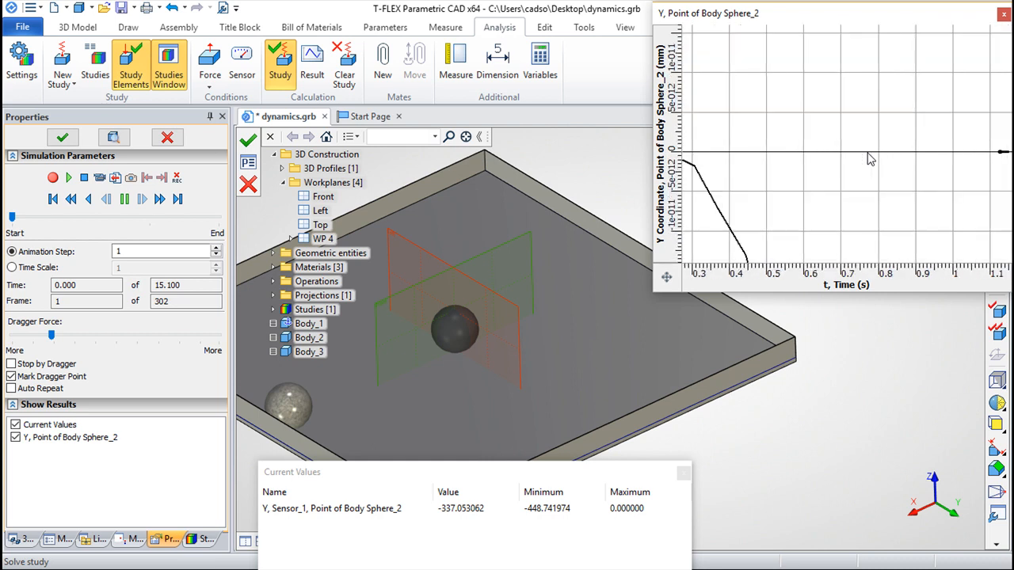
Step: Examine the dark ball's Y-coordinate graph, scrub the recorded motion to frame 200 and leave the simulation
scroll(777, 193, up, 2)
scroll(777, 192, down, 2)
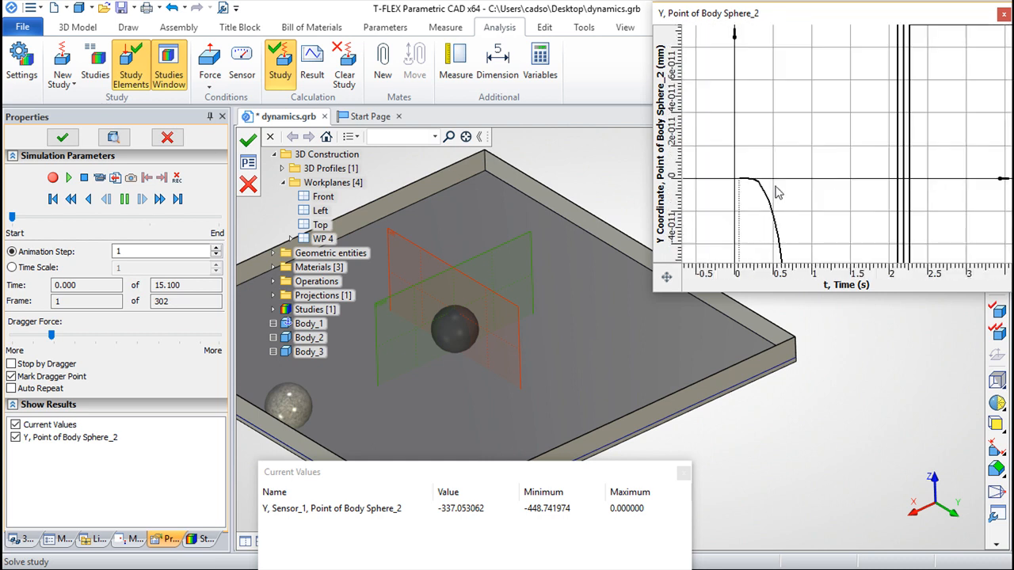
scroll(861, 193, down, 1)
drag(936, 185, 897, 101)
drag(867, 174, 881, 143)
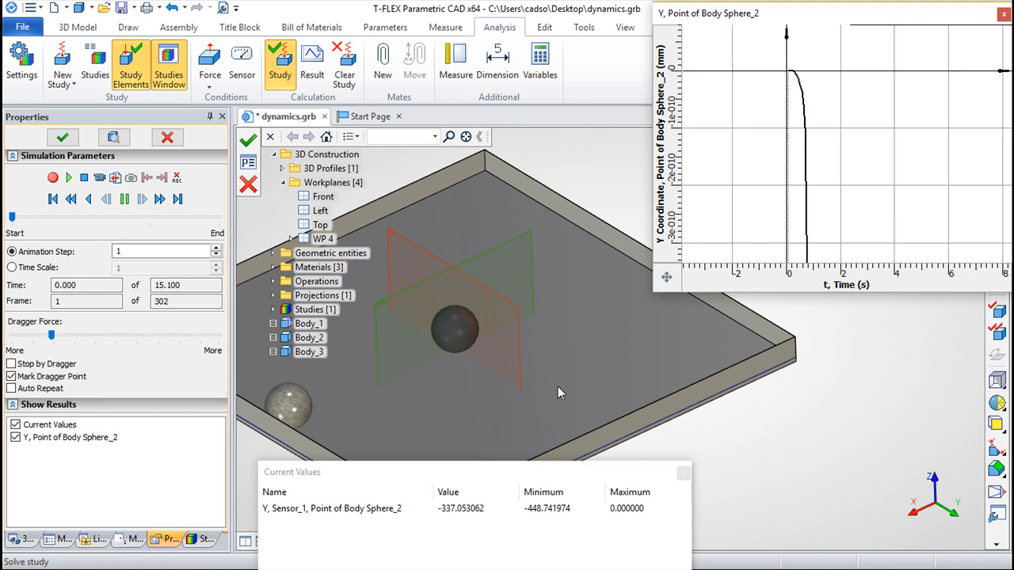
click(11, 219)
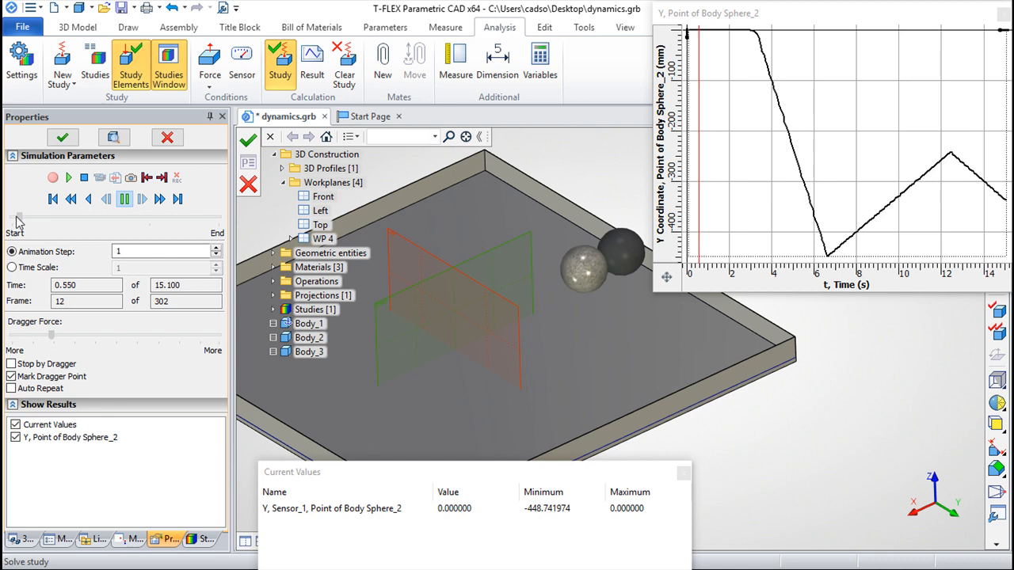
drag(10, 217, 148, 225)
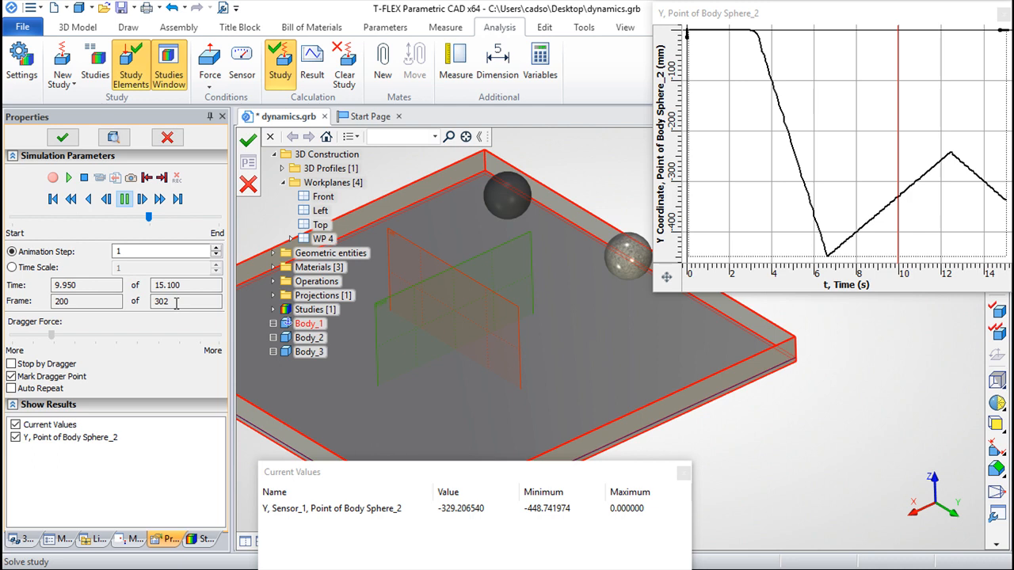
click(250, 186)
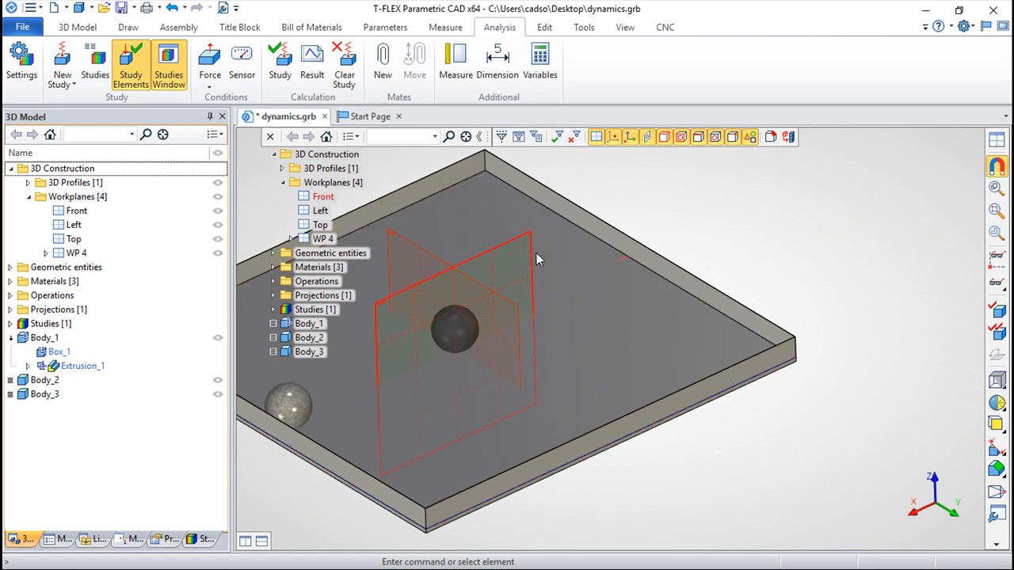
Step: Sketch a circle on the tray's floor face beside the dark ball, centred at about X 133, Y -37, and finish the sketch
click(77, 26)
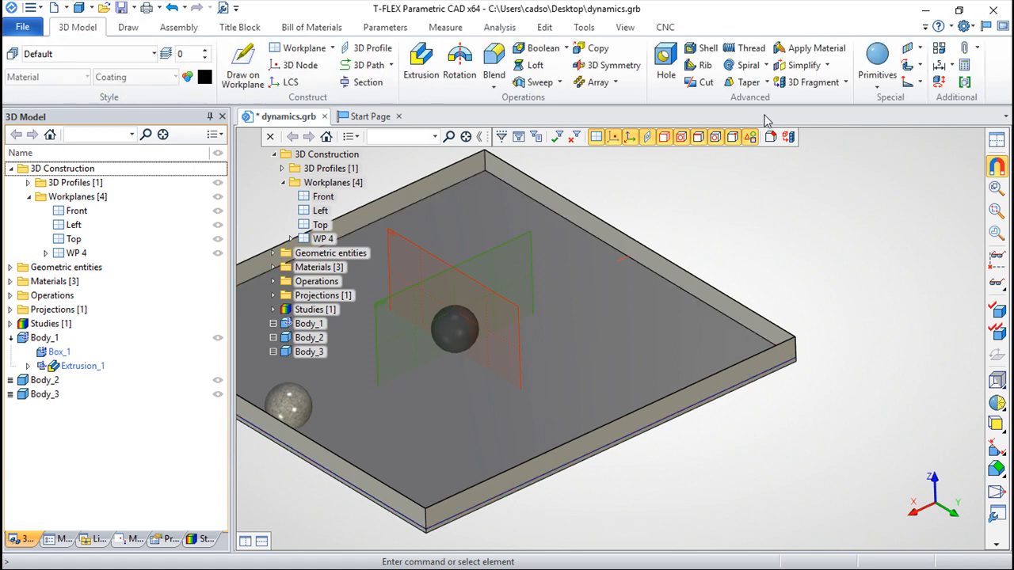
right_click(587, 304)
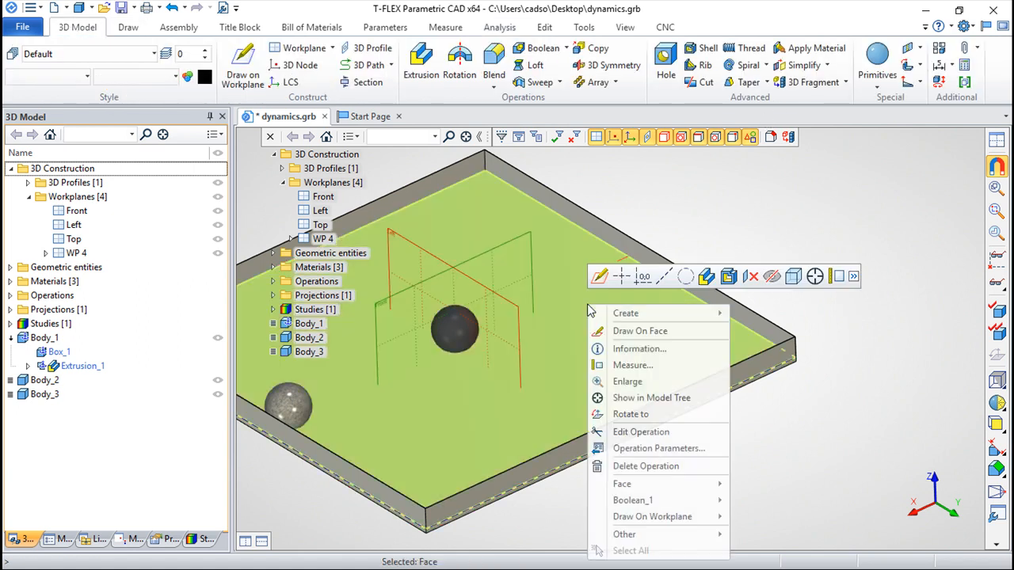
click(657, 331)
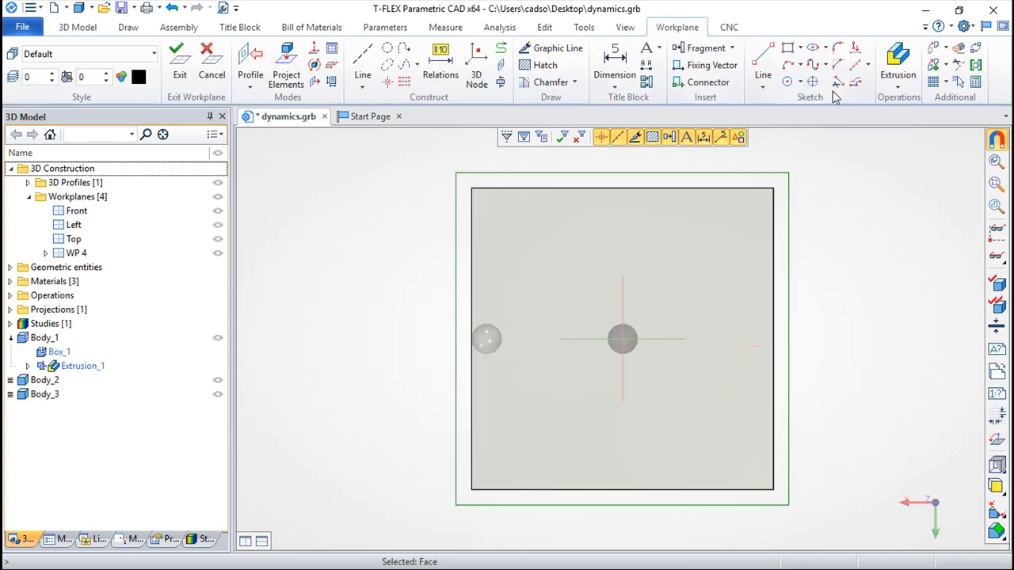
click(787, 82)
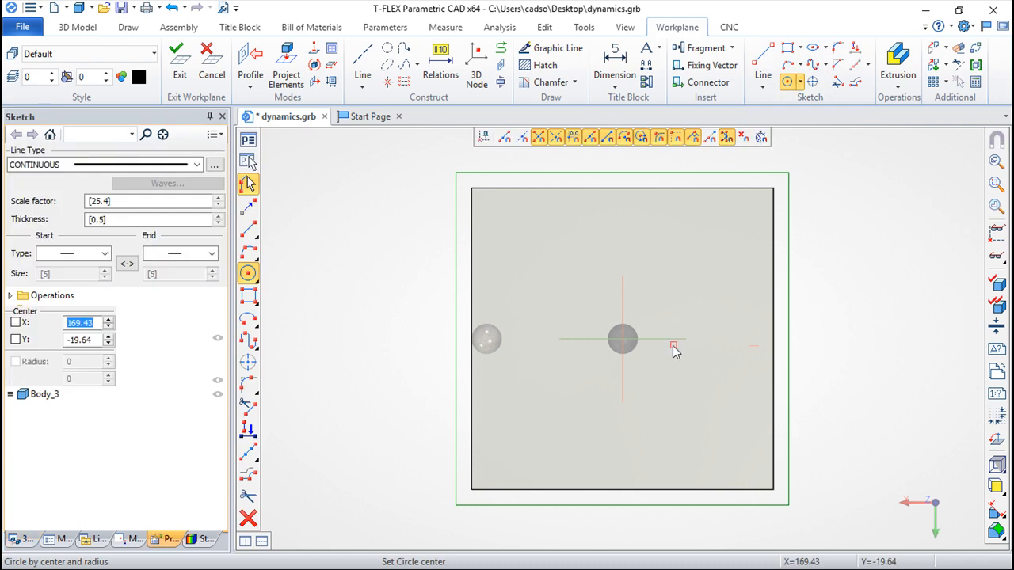
click(662, 350)
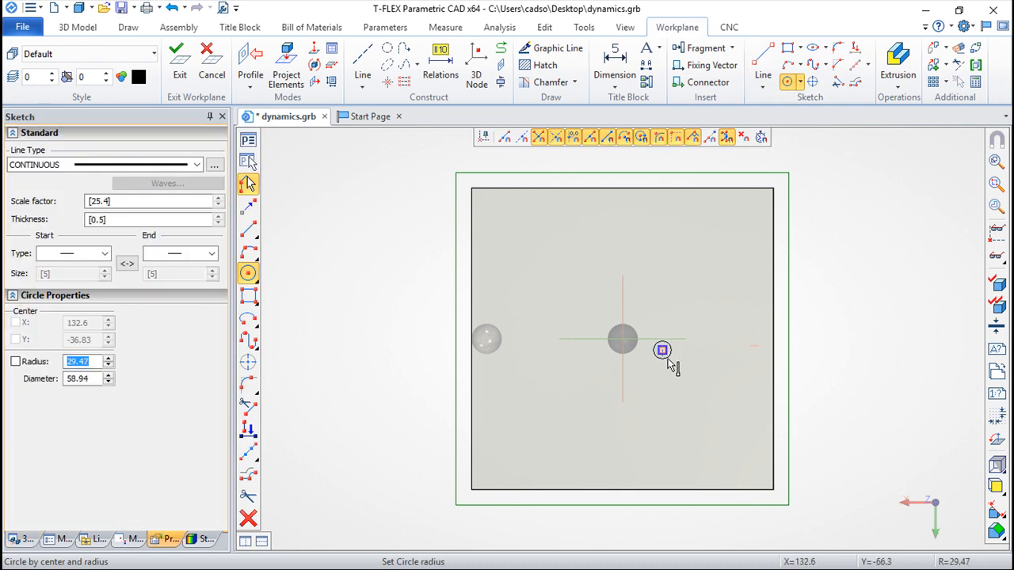
click(671, 370)
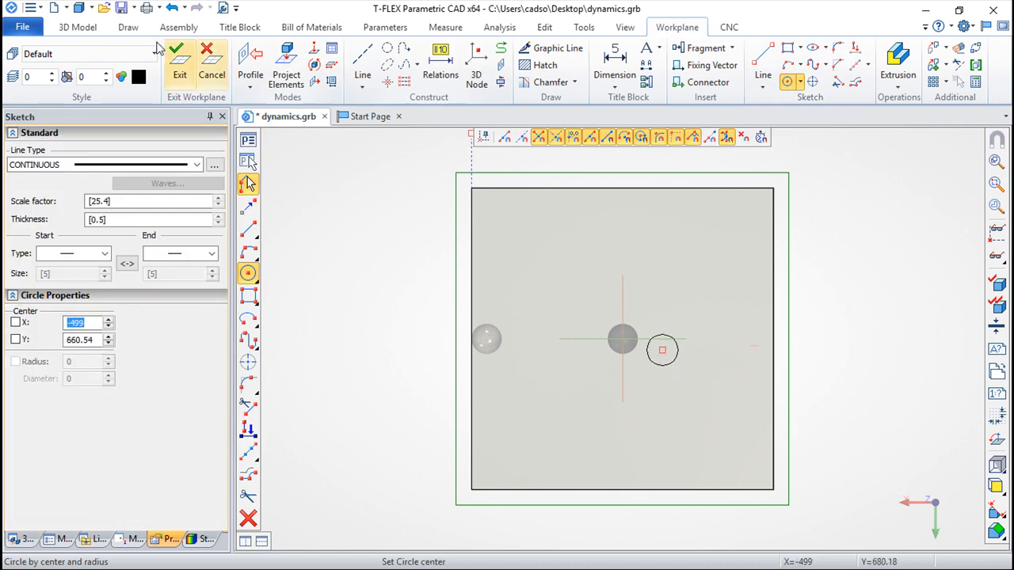
click(180, 63)
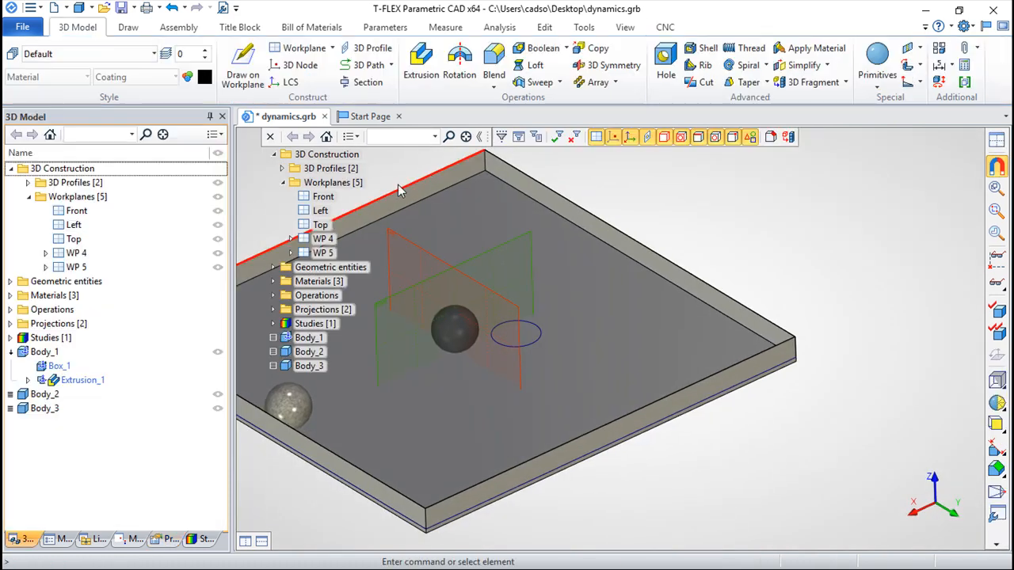
Step: Extrude the circle upward from the tray floor into a tall cylindrical post beside the dark ball
click(421, 63)
click(540, 340)
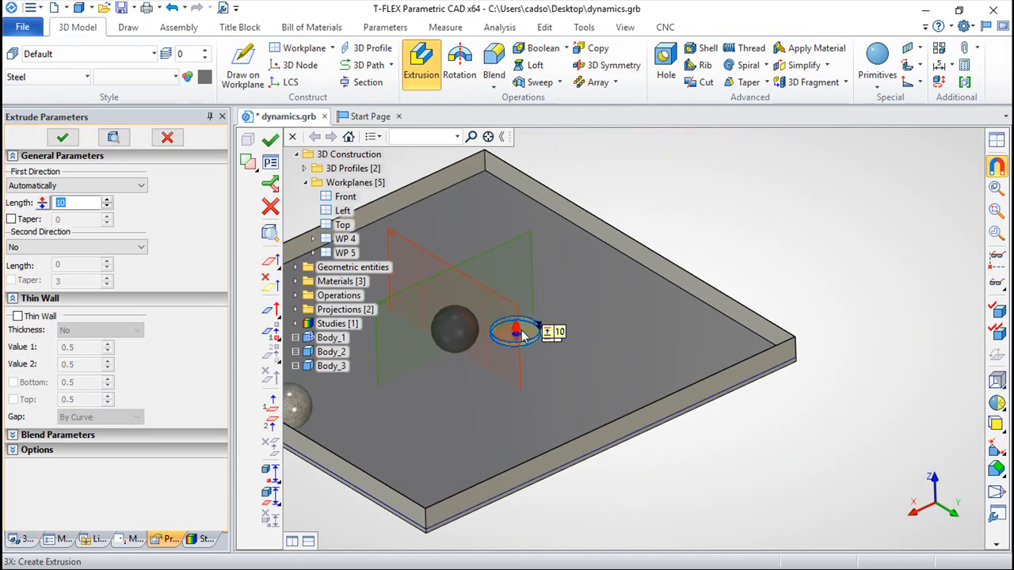
drag(515, 328, 513, 198)
click(270, 140)
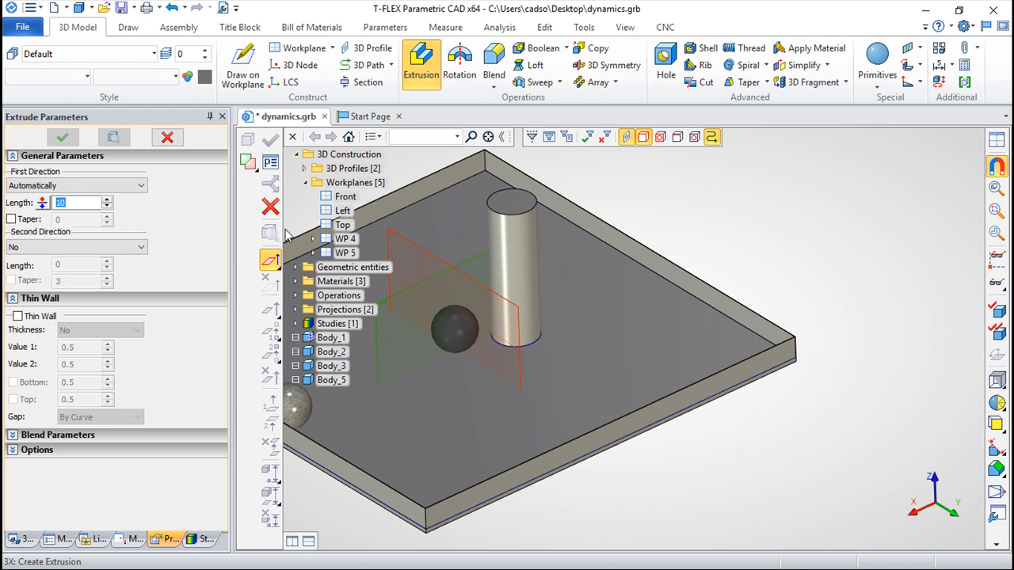
Step: Unite the cylindrical post with the tray into a single body using a Boolean Addition
key(Escape)
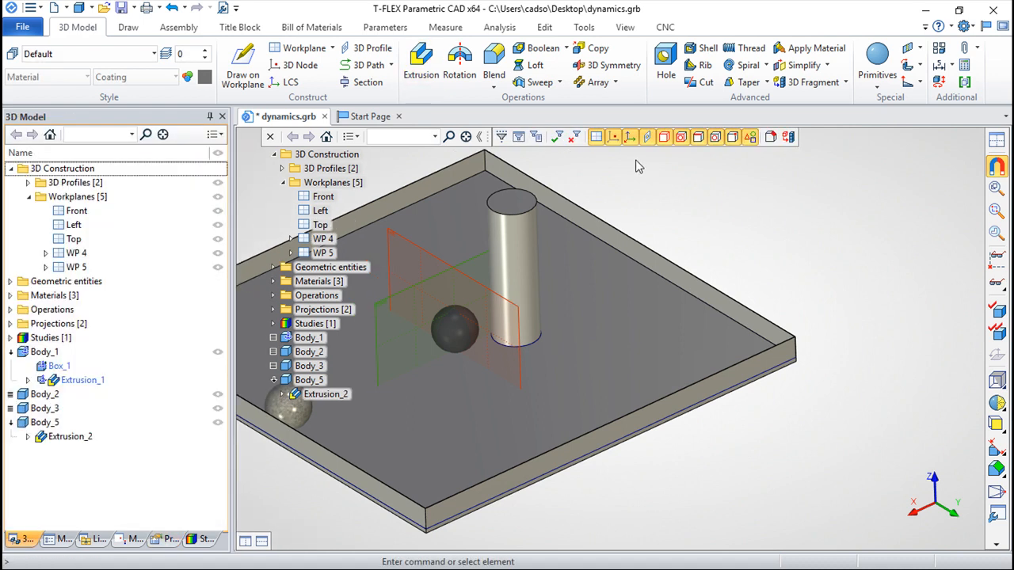
click(564, 49)
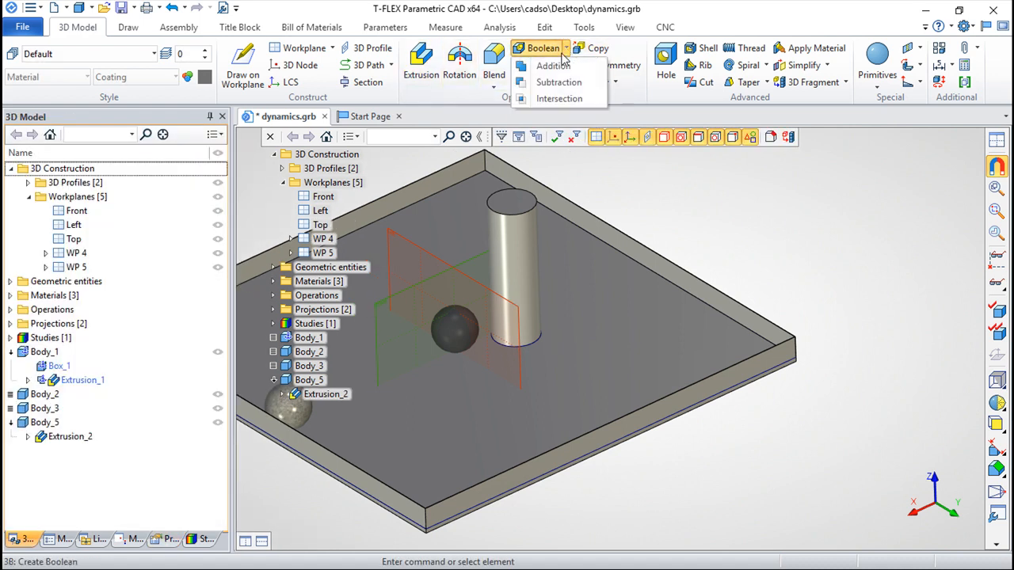
click(552, 66)
click(614, 342)
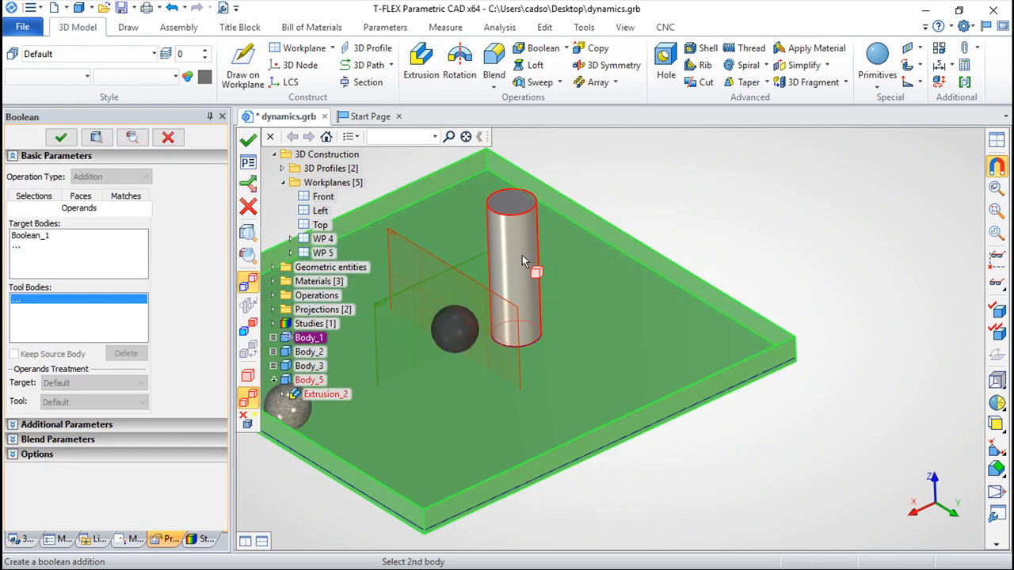
click(522, 256)
click(529, 228)
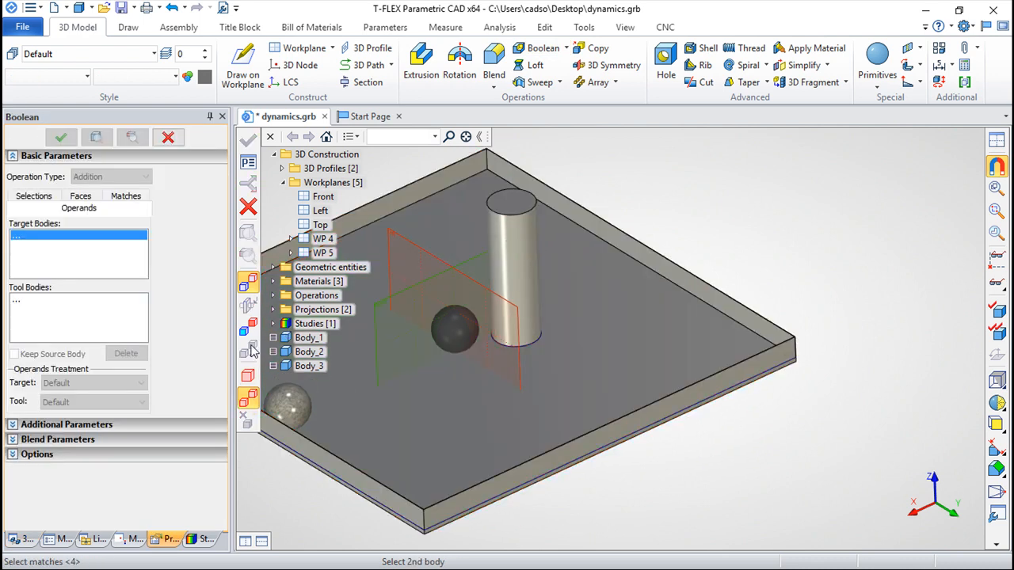
Step: Set the combined tray and post body as a fixed component
click(308, 338)
right_click(308, 339)
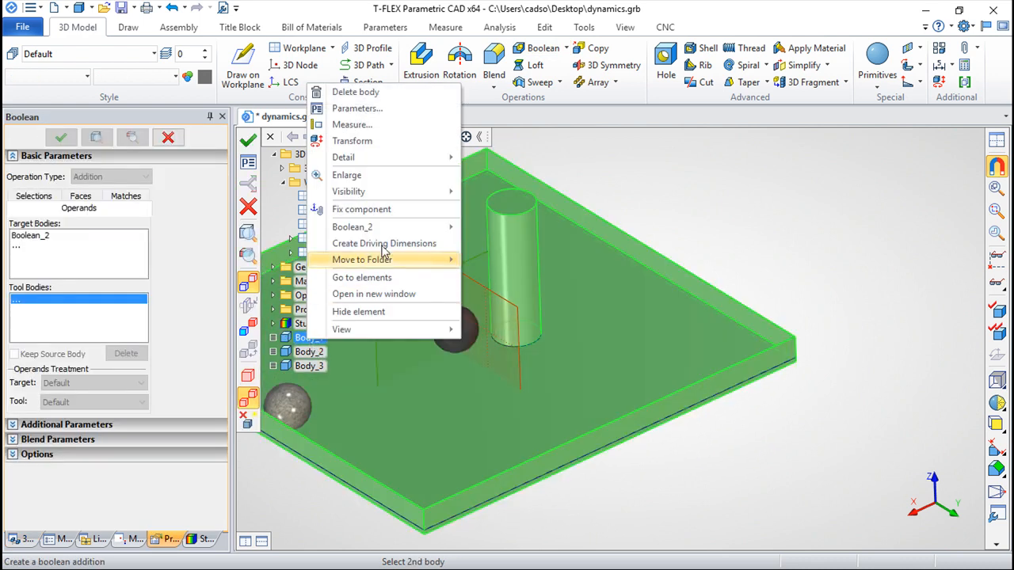
click(379, 210)
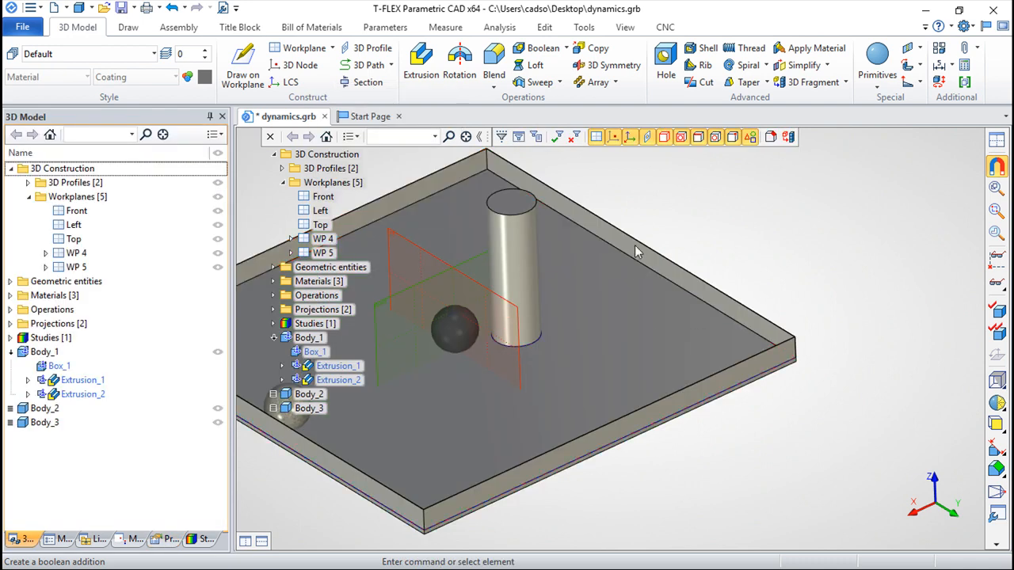
Step: Try to create a new Dynamic Motion study with contact analysis set to All Solids and review its contact parameters
scroll(721, 210, down, 1)
middle_drag(757, 233, 841, 234)
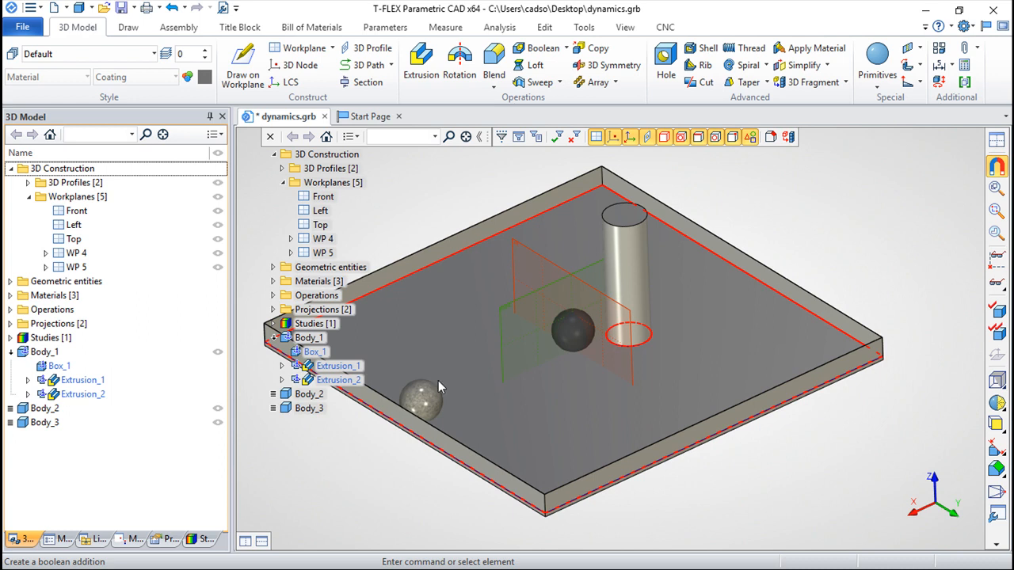
click(500, 28)
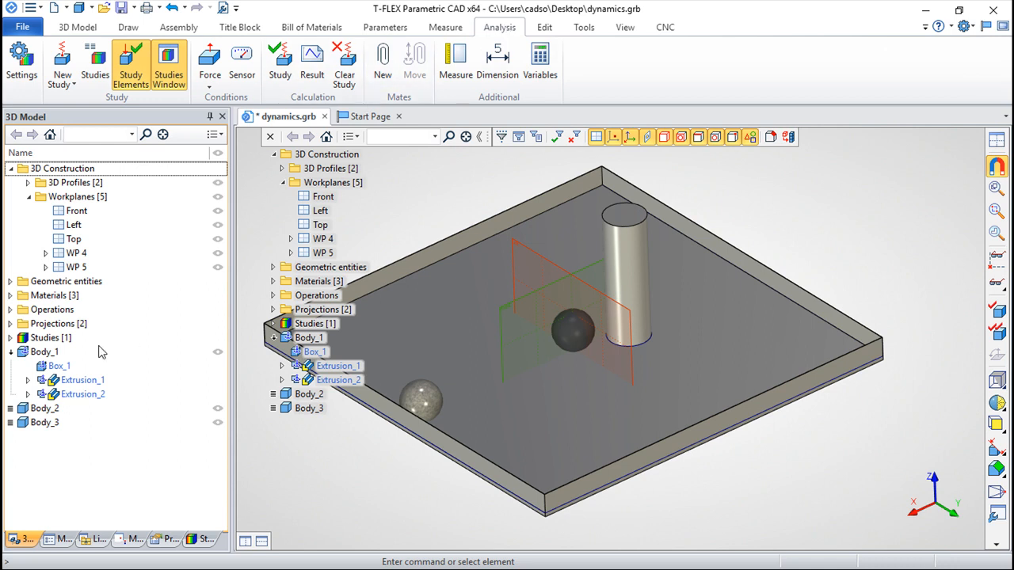
click(75, 84)
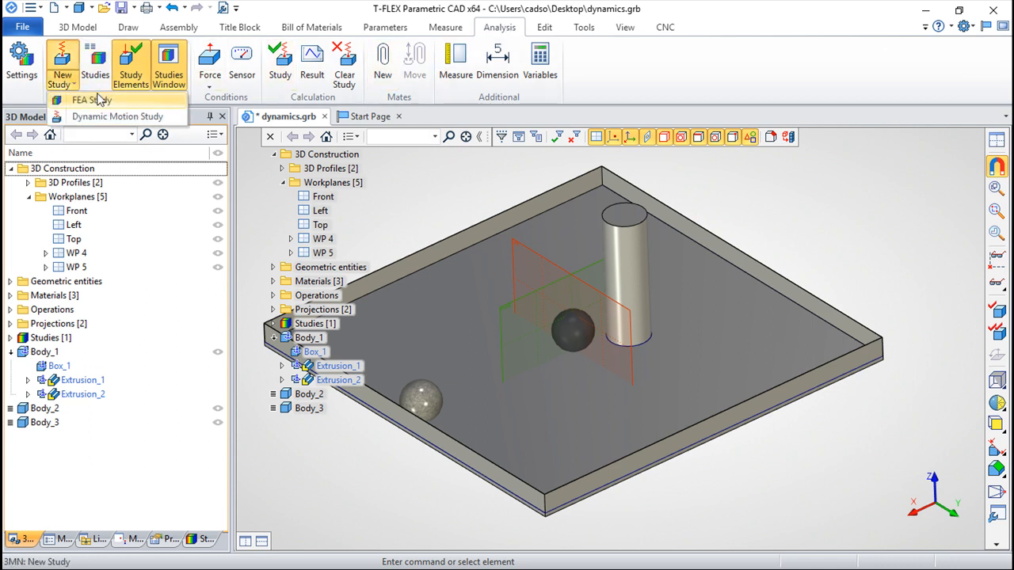
click(96, 117)
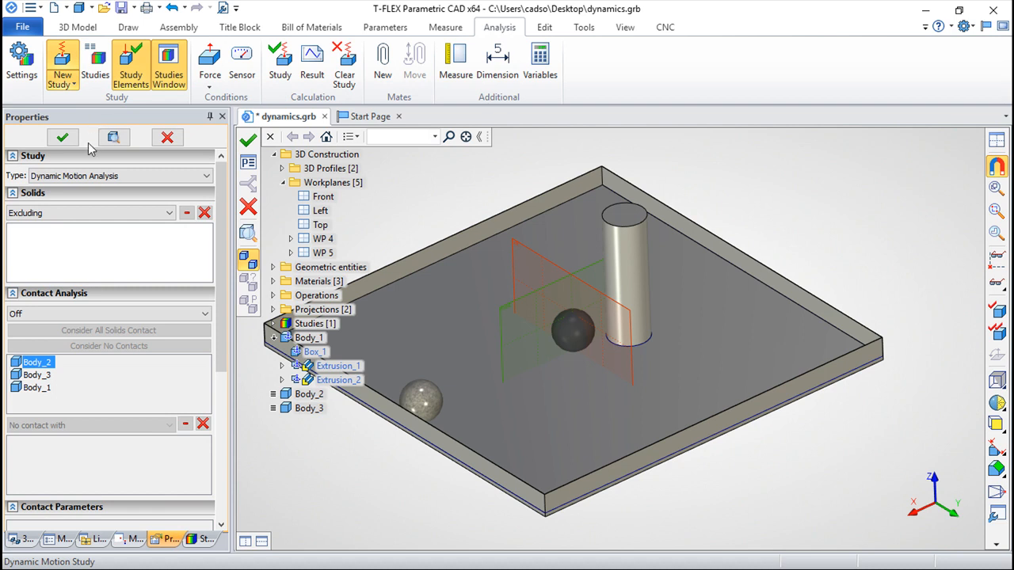
click(206, 314)
click(29, 342)
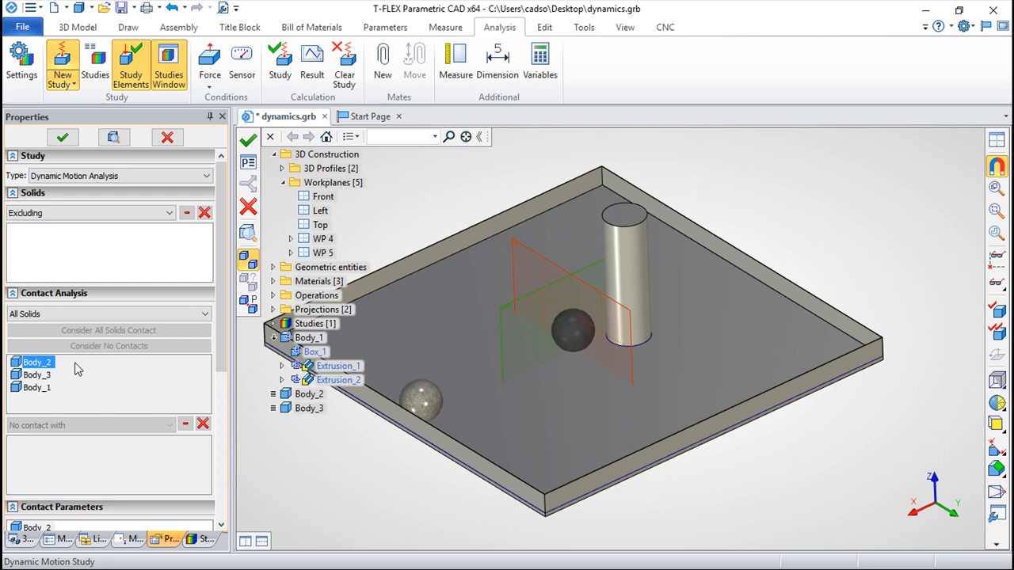
drag(222, 356, 222, 527)
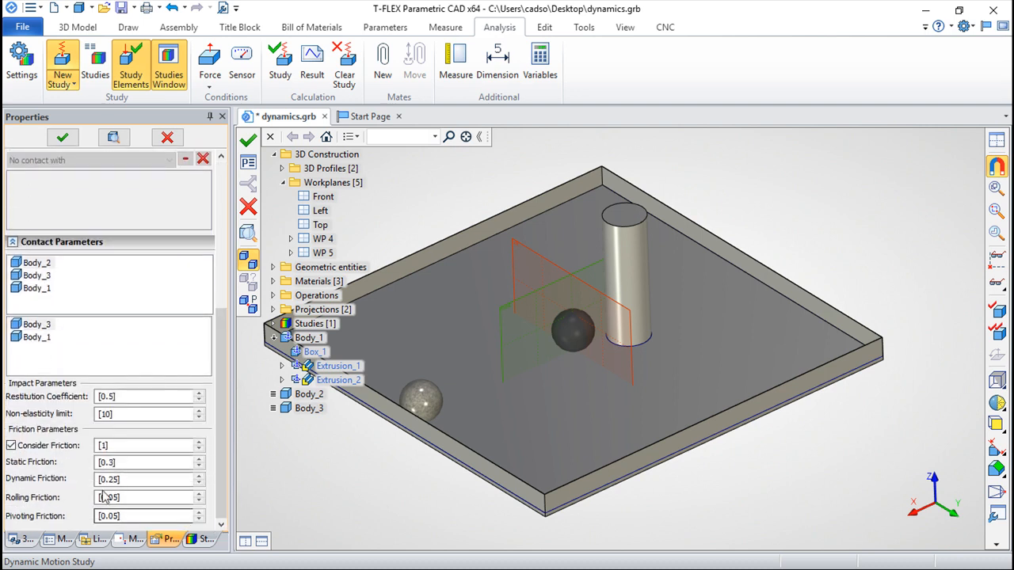
Step: Set the new study's duration to 10 s and give it a name starting with "analysis_"
click(247, 162)
double_click(553, 225)
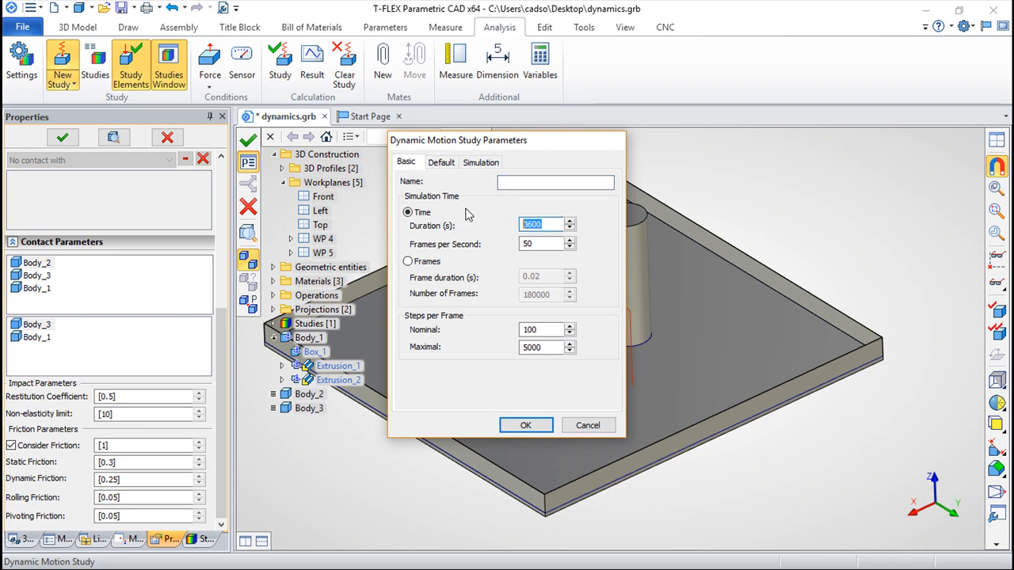
click(511, 183)
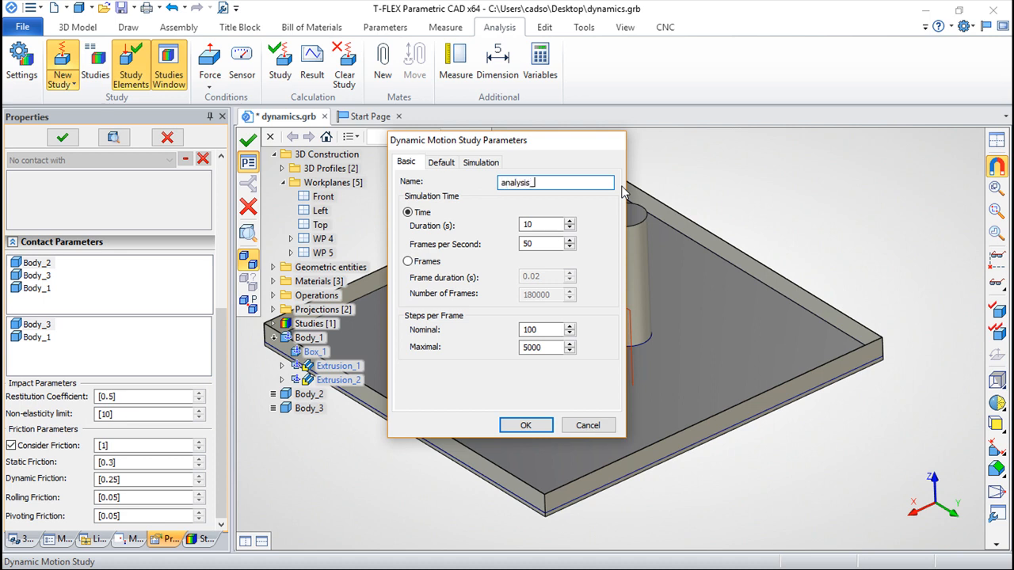
click(526, 426)
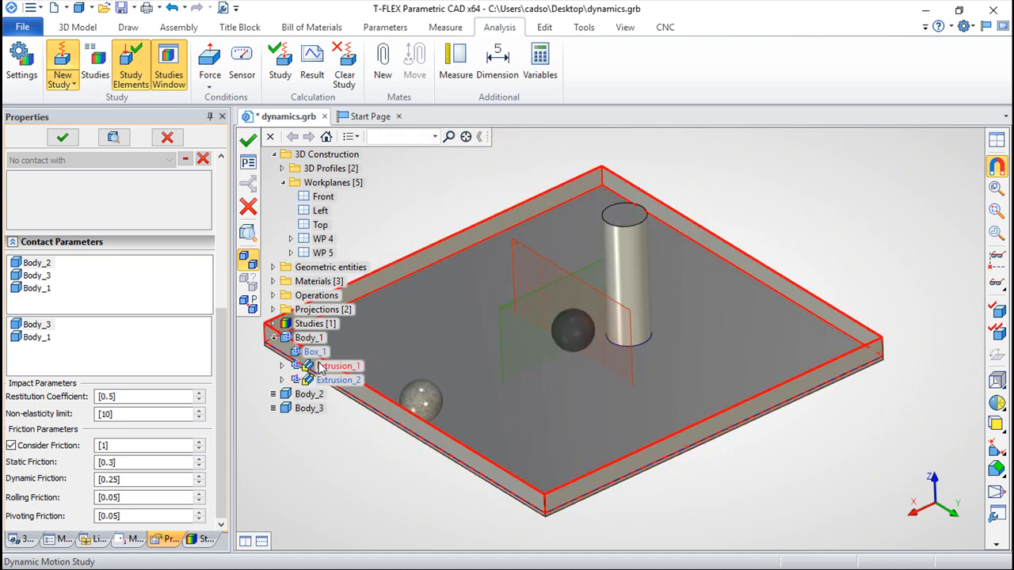
Step: Define a force on the light ball, applied at its spherical face and directed along the tray's front rim edge
click(211, 92)
click(225, 99)
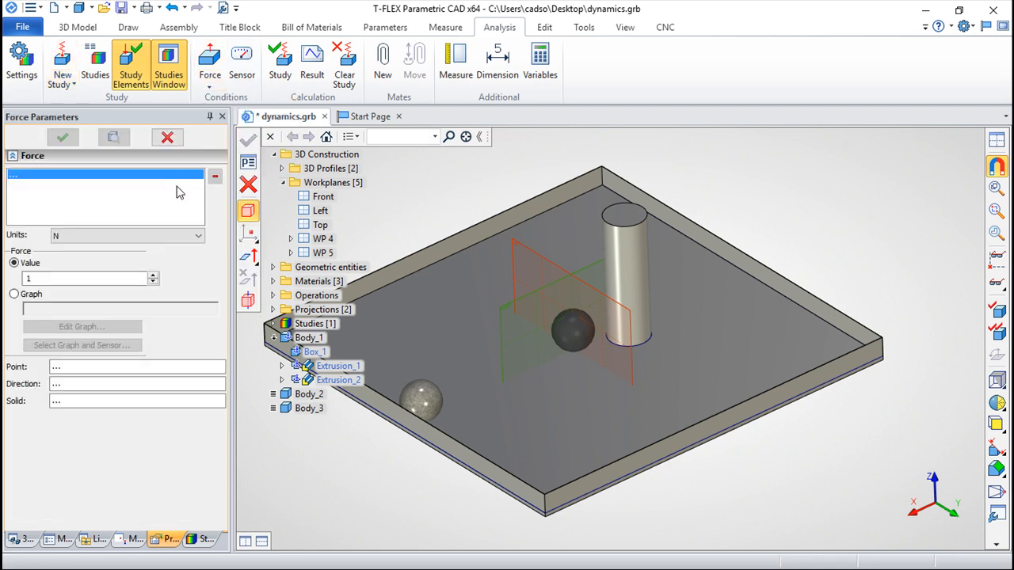
click(422, 400)
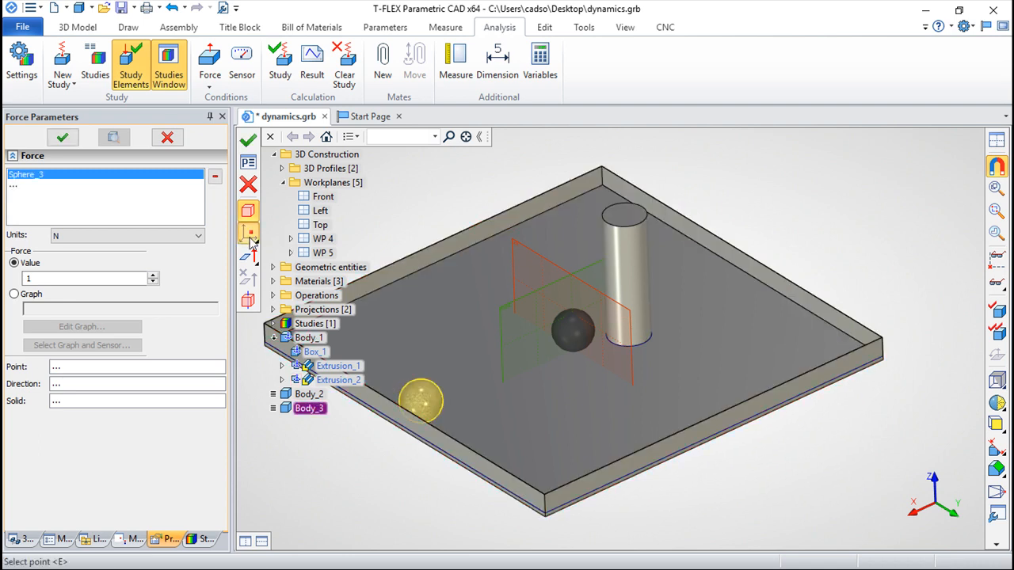
click(249, 234)
click(422, 403)
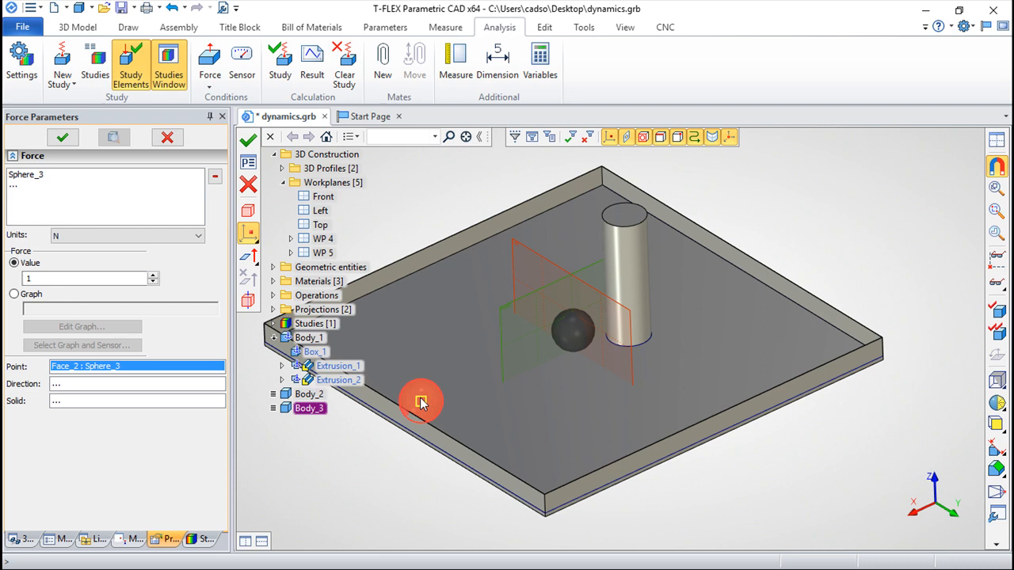
click(249, 255)
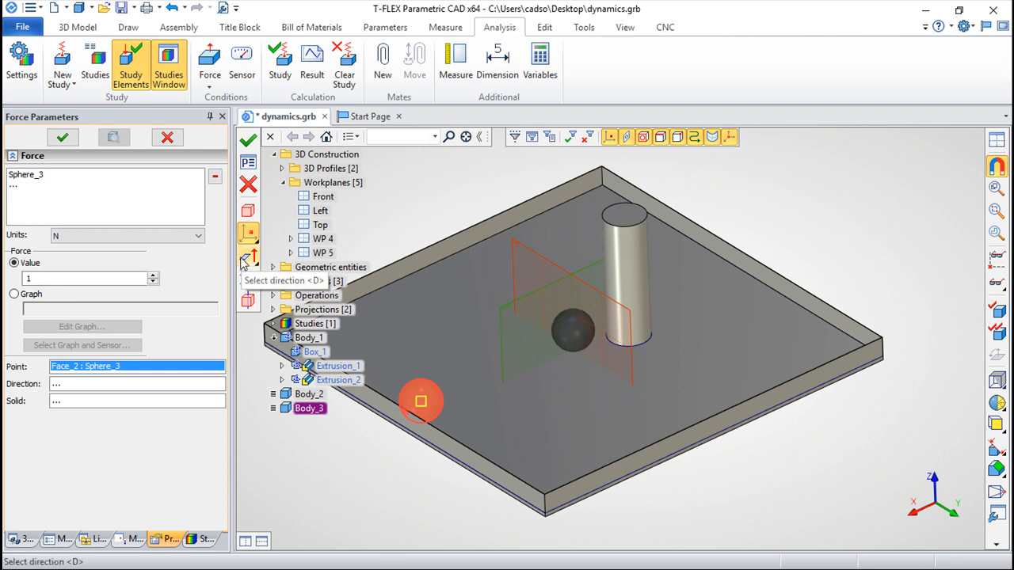
click(580, 481)
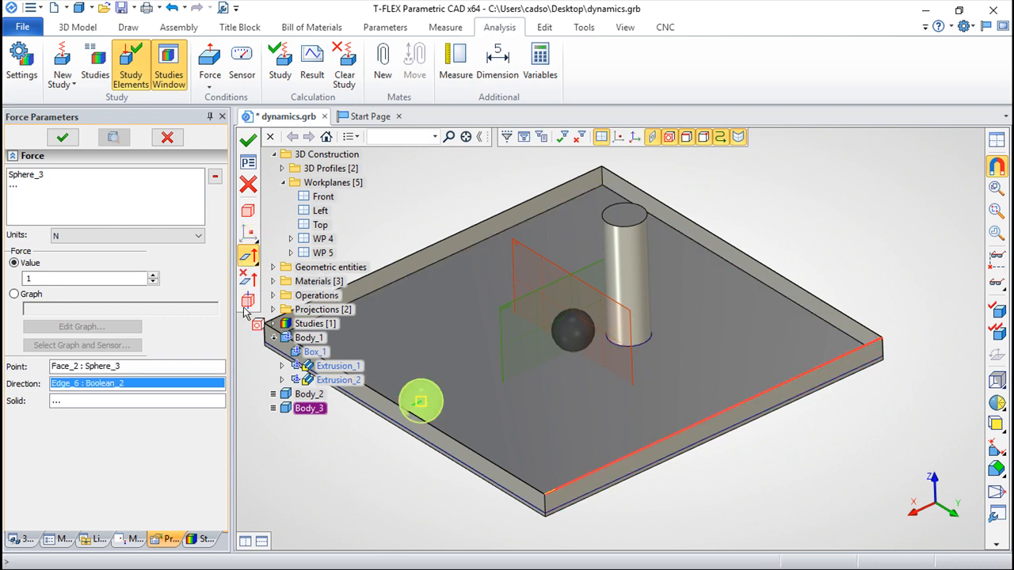
Step: Set the force to 1 Kgf and create it
click(197, 239)
click(80, 267)
click(38, 278)
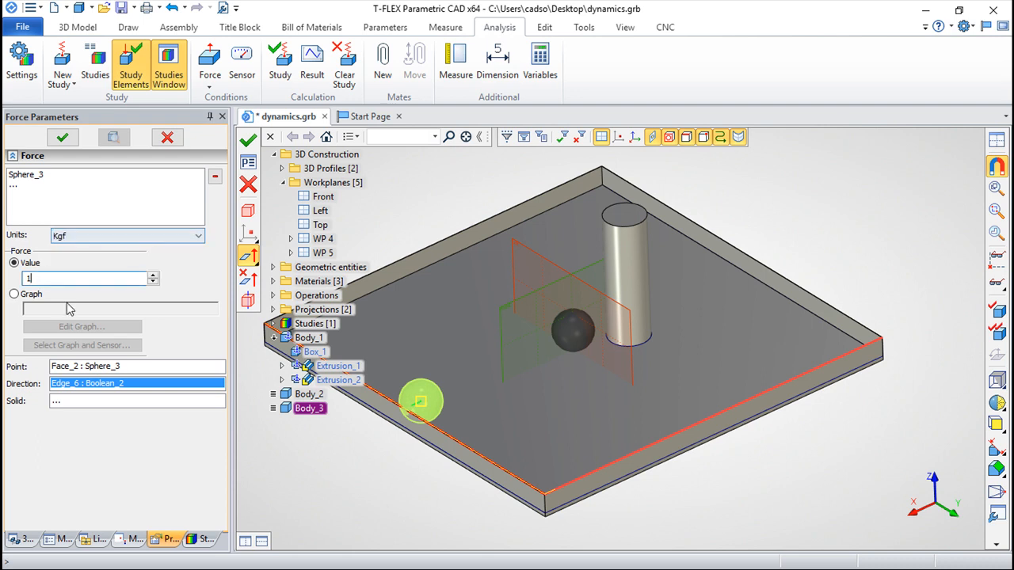
click(247, 143)
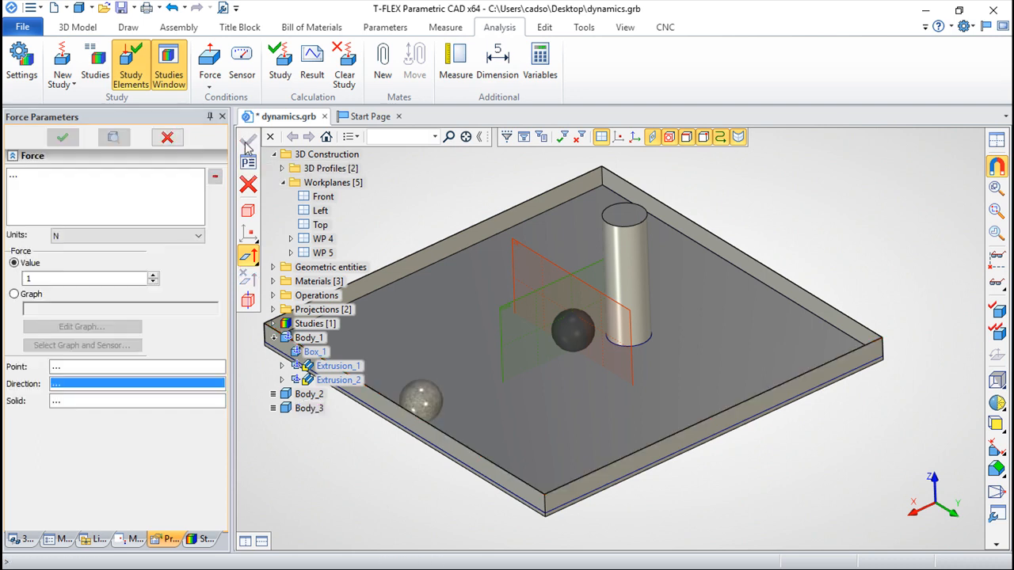
Step: Add a Point sensor on the dark ball that visualizes its Trajectory and Velocity
click(242, 71)
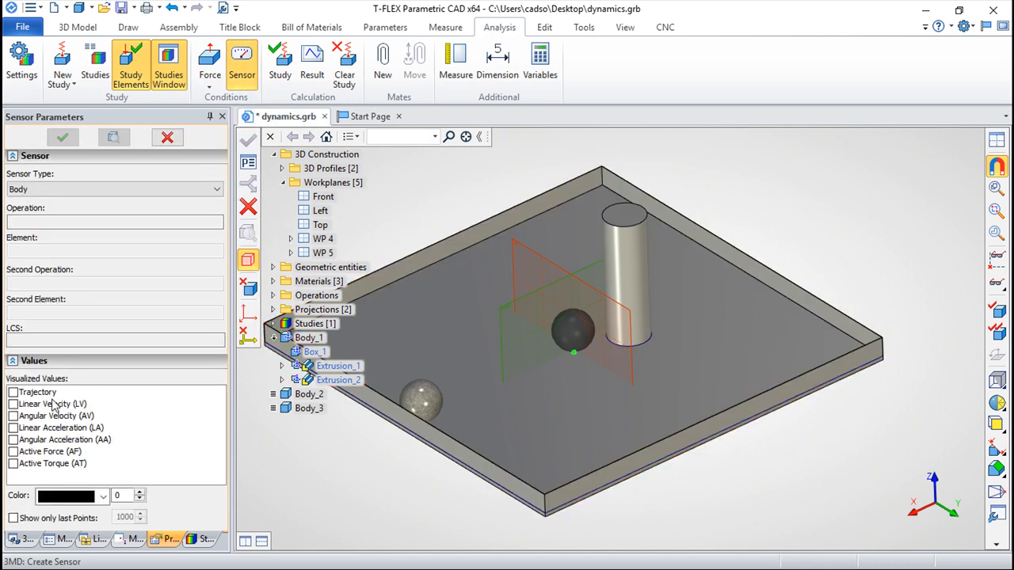
click(14, 392)
click(14, 404)
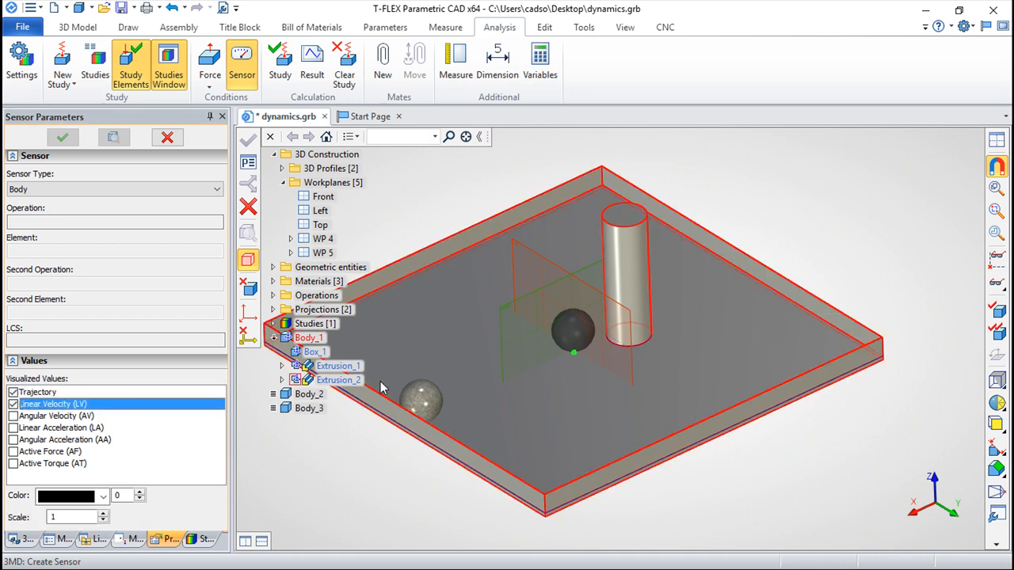
click(217, 189)
click(44, 208)
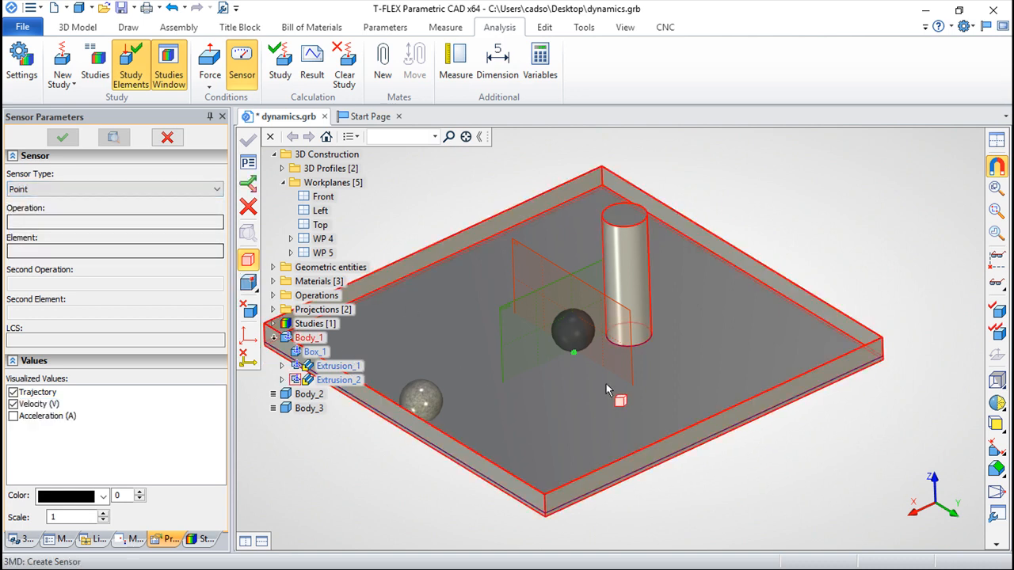
click(576, 331)
click(574, 331)
click(244, 143)
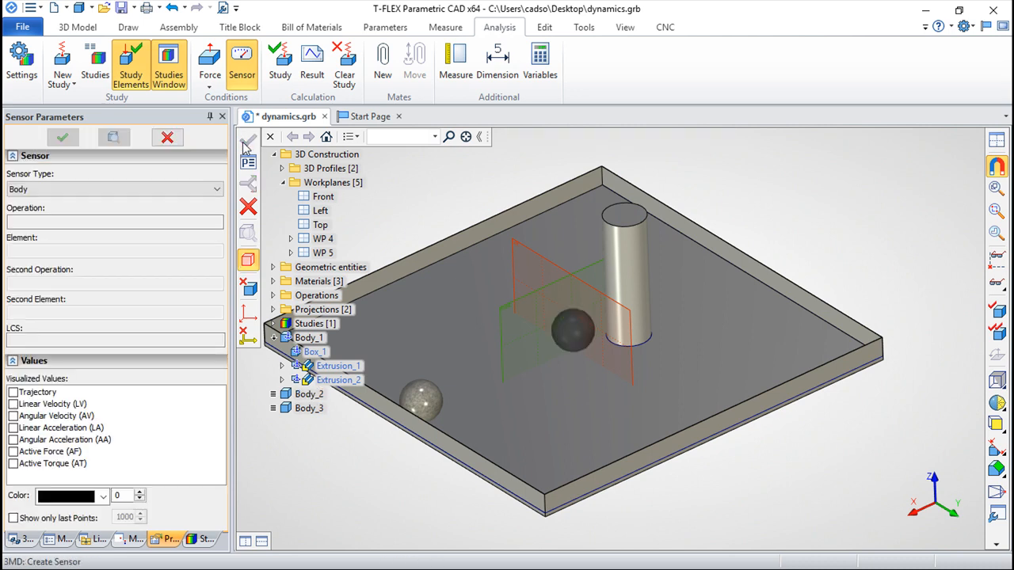
Step: Create study results for Sensor_2 with X Coordinate, Y Coordinate, Velocity (X) and Velocity (Y)
click(311, 63)
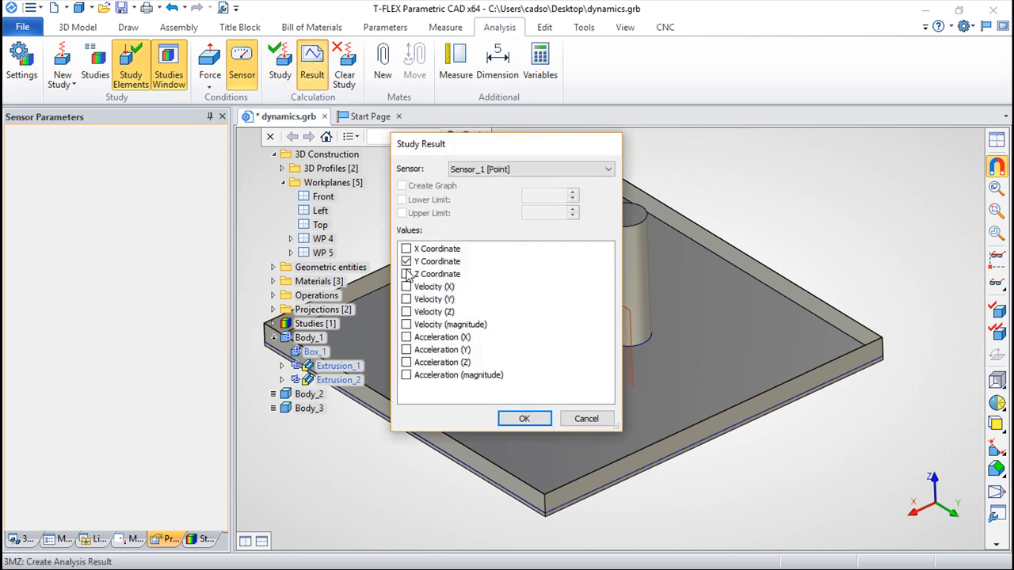
click(608, 169)
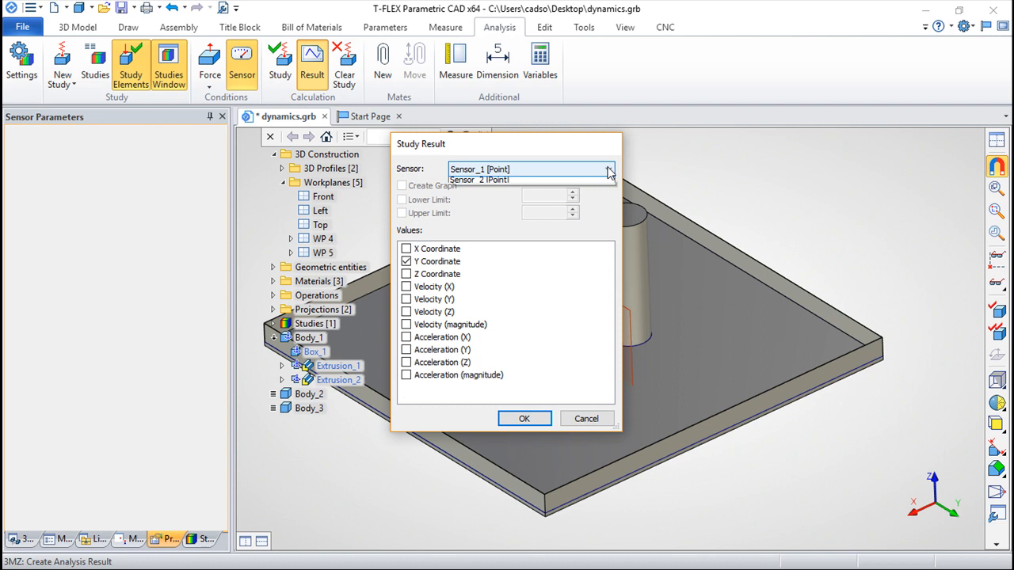
click(500, 193)
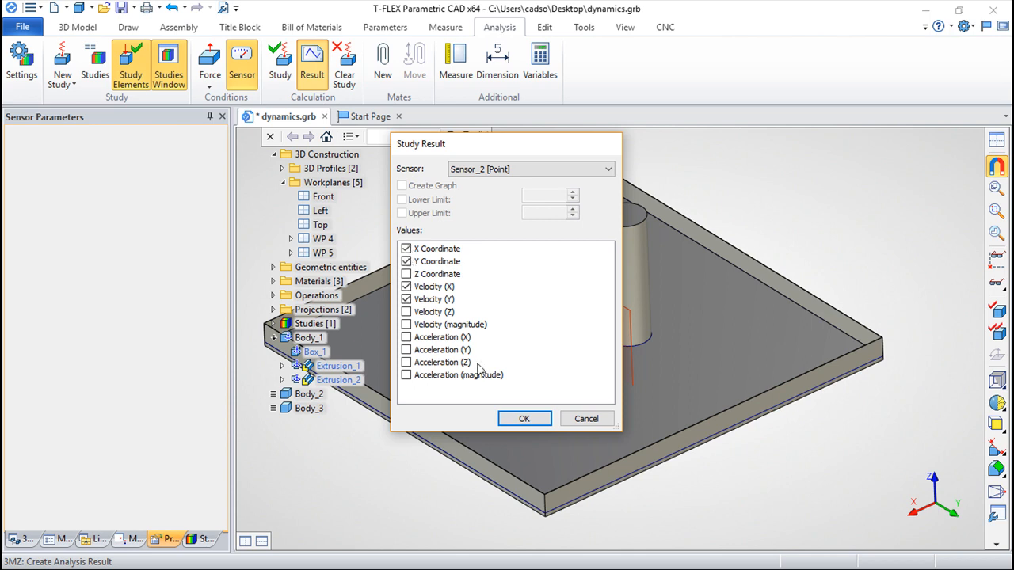
click(520, 420)
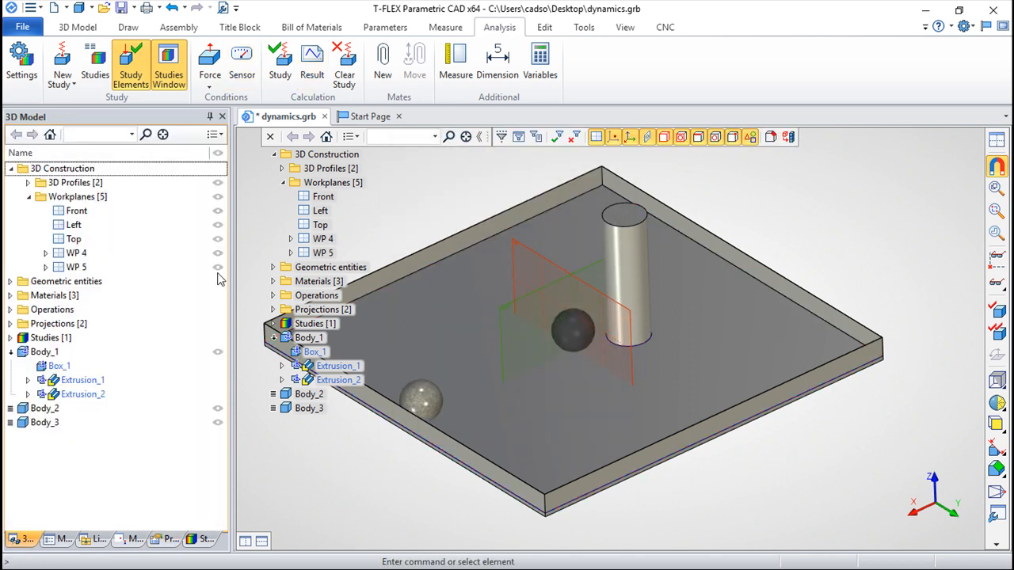
Step: Open the study's simulation and move the VY graph window down off the X-coordinate graph
click(285, 73)
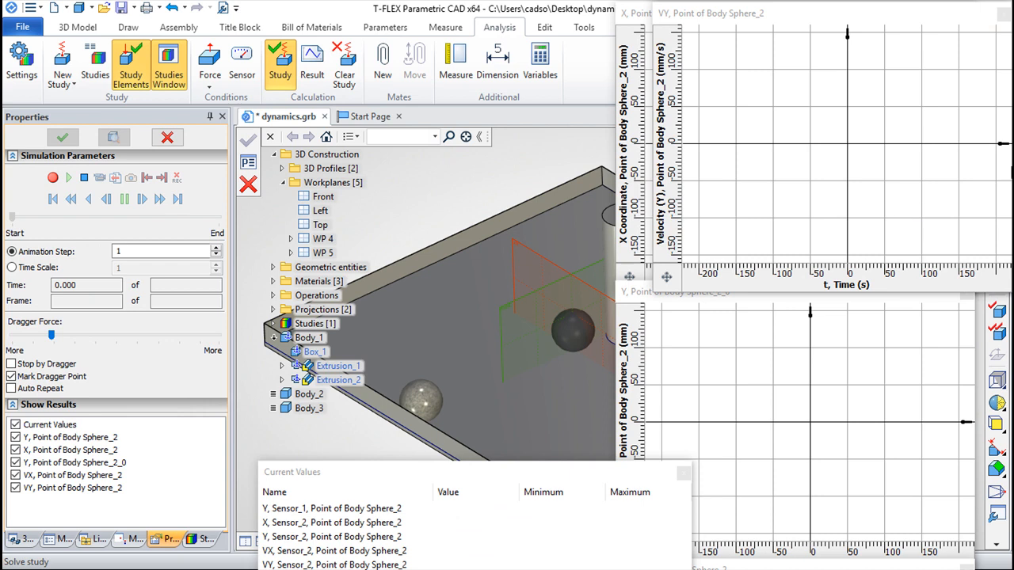
drag(906, 27, 910, 139)
Step: Hide the model tree overlay in the 3D view and record the simulation
scroll(419, 353, down, 5)
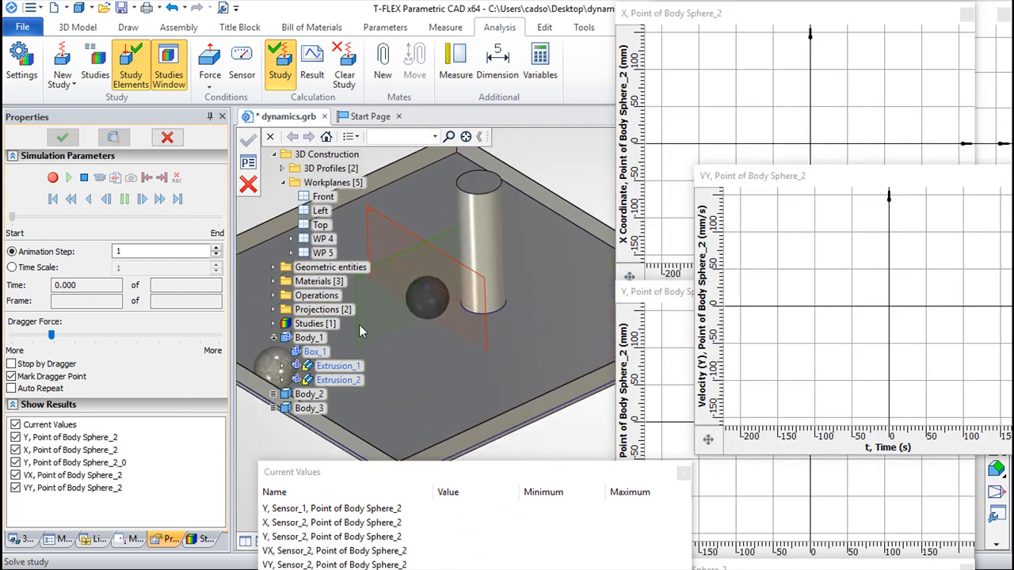
middle_drag(471, 357, 505, 342)
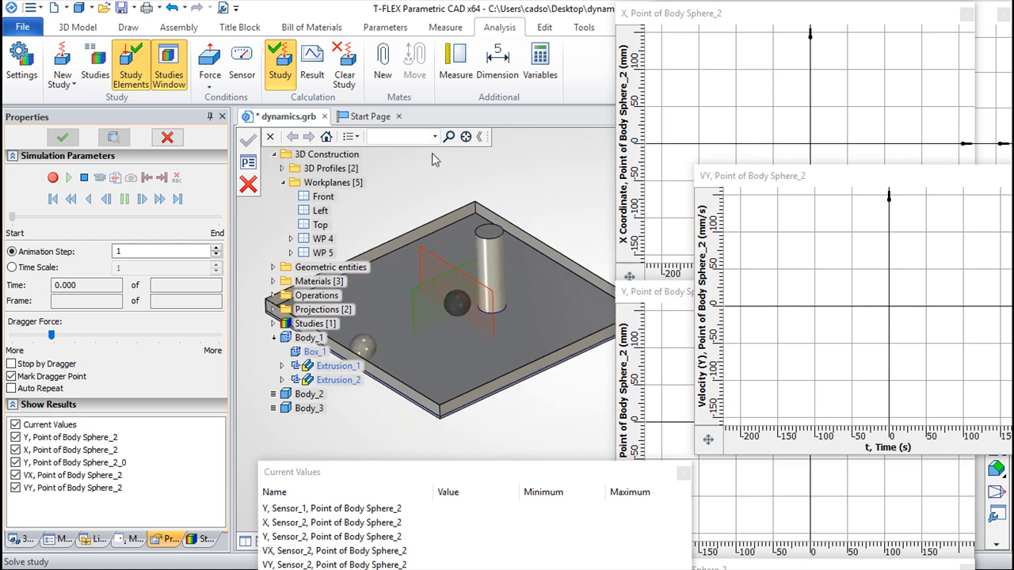
click(270, 138)
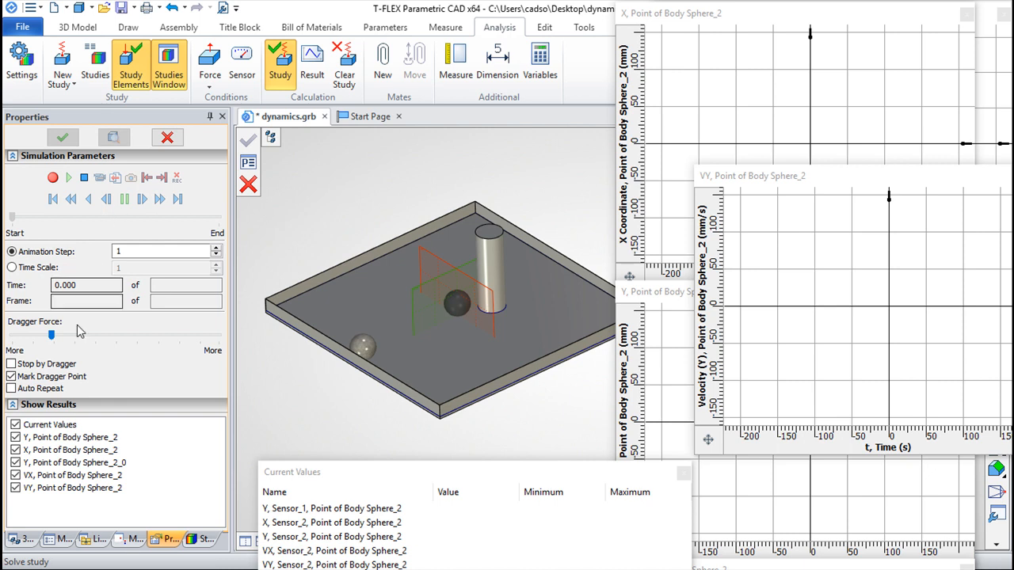
click(53, 177)
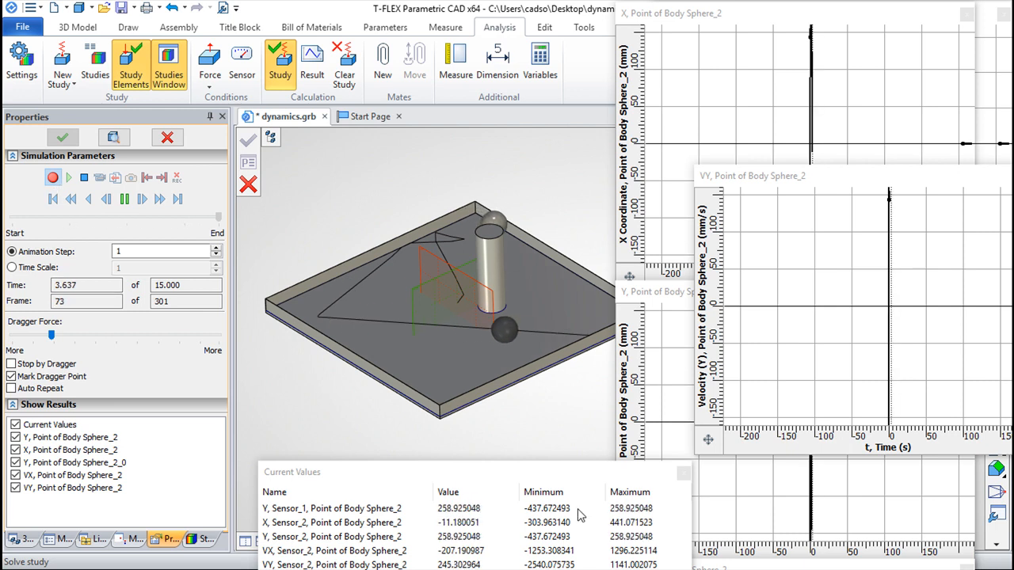
Step: Move the Current Values window clear of the screen edge and scrub the recorded simulation to 4.1 s
drag(466, 490, 422, 447)
scroll(769, 285, down, 3)
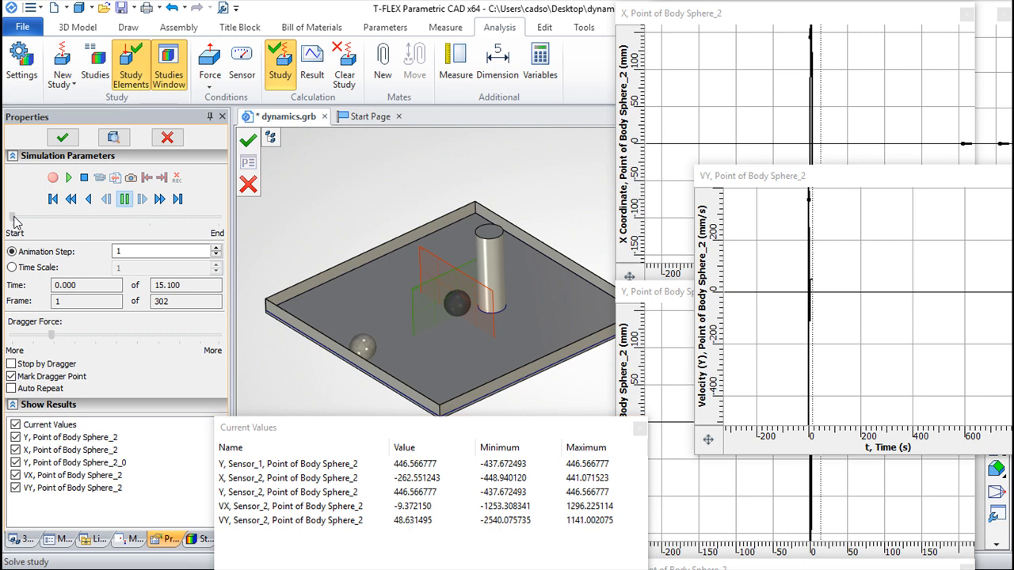
drag(18, 215, 53, 222)
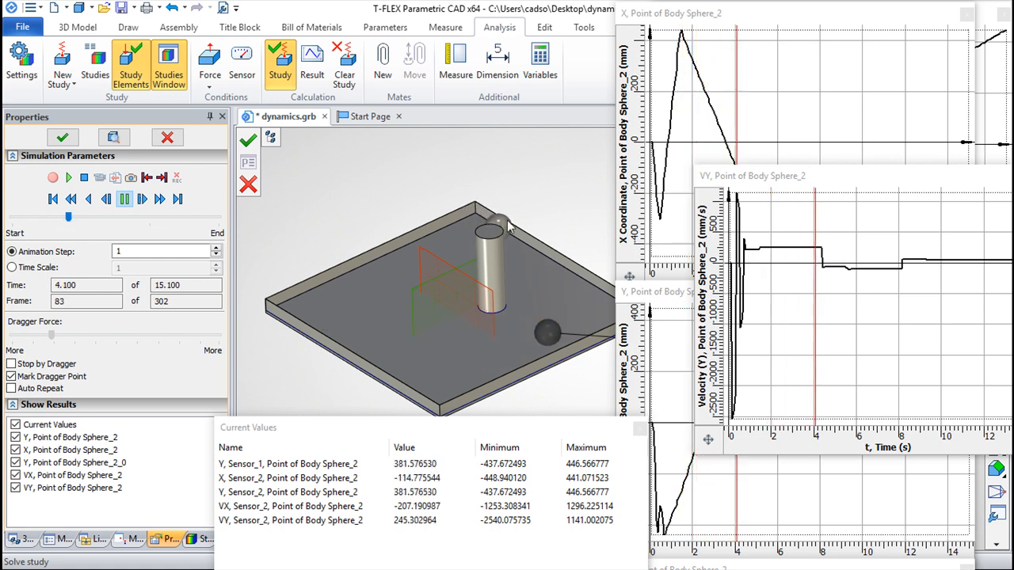
Step: Move the VY graph window fully into view and inspect its Graph Editor options without changing them
drag(833, 186, 732, 189)
right_click(751, 292)
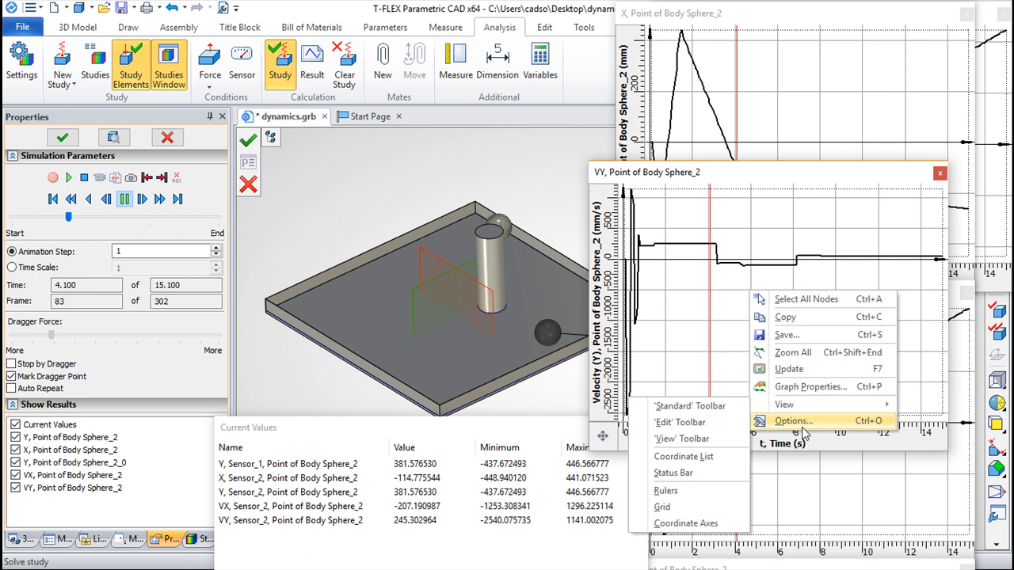
click(804, 421)
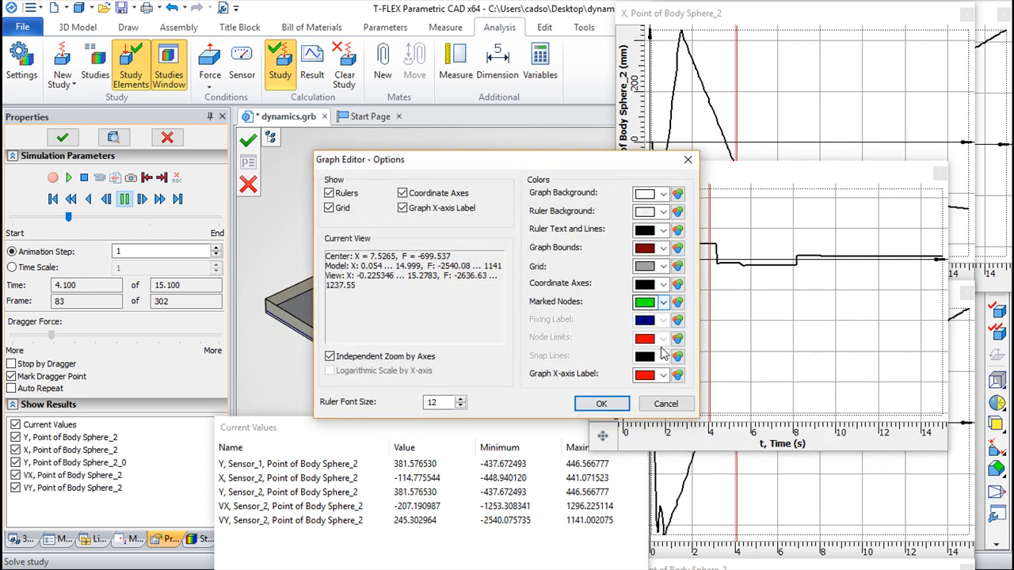
click(665, 404)
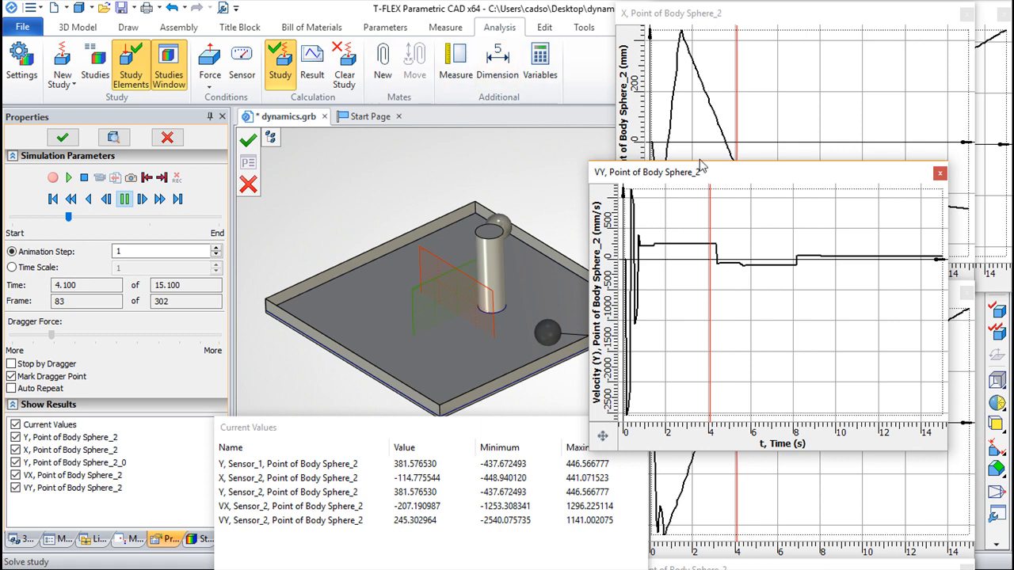
click(383, 65)
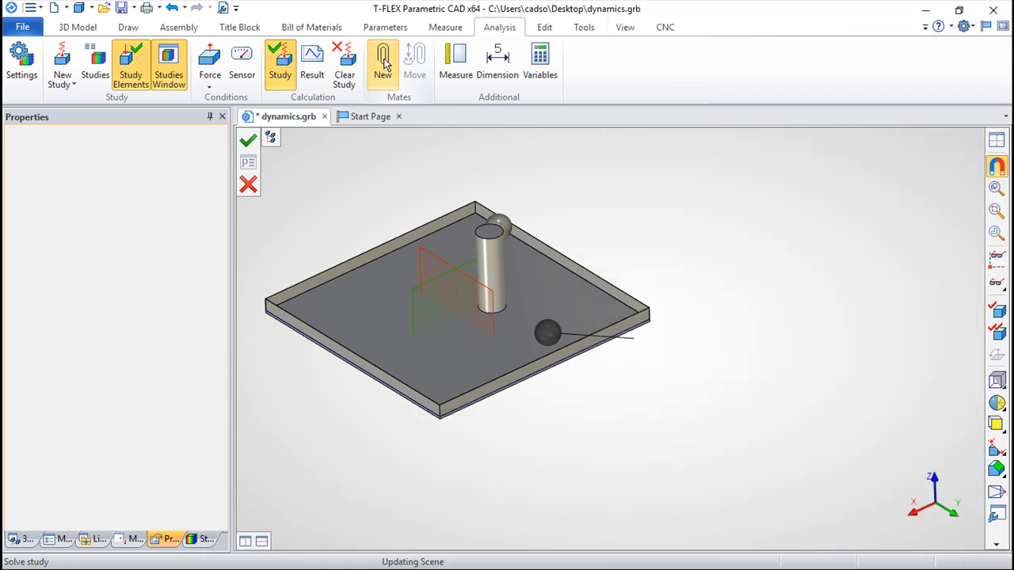
click(491, 307)
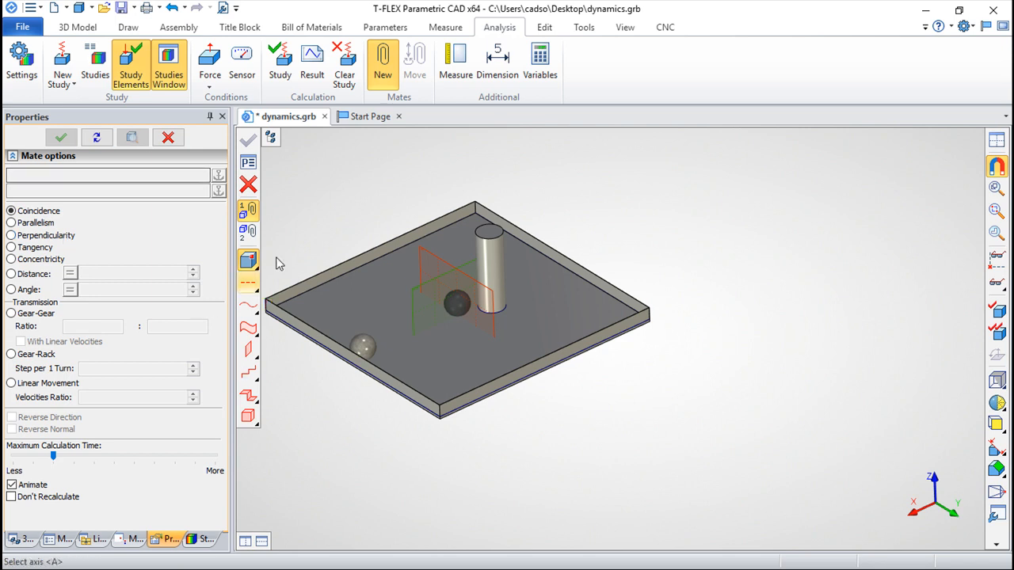
scroll(603, 282, up, 3)
scroll(805, 355, down, 2)
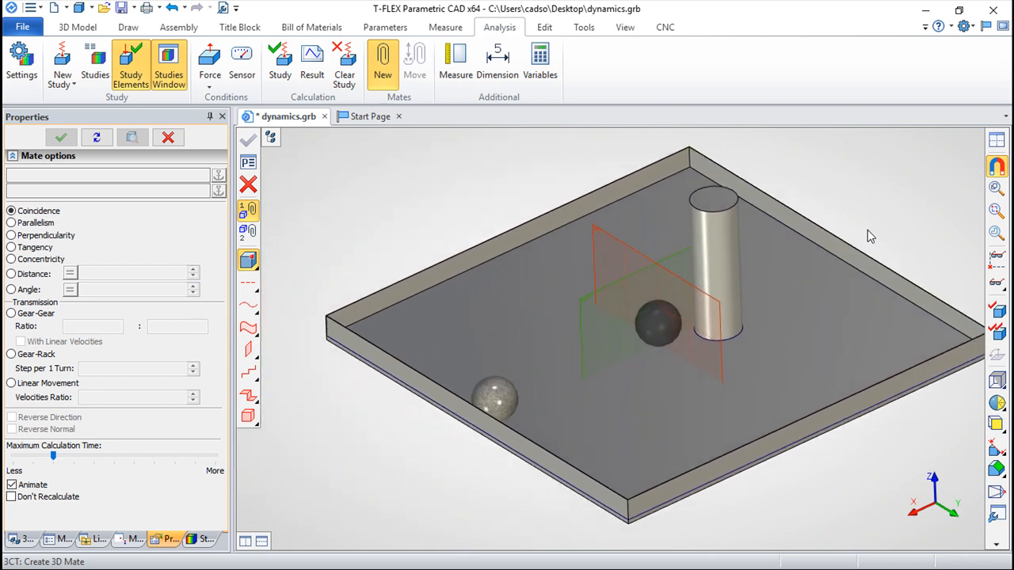
middle_drag(885, 199, 821, 193)
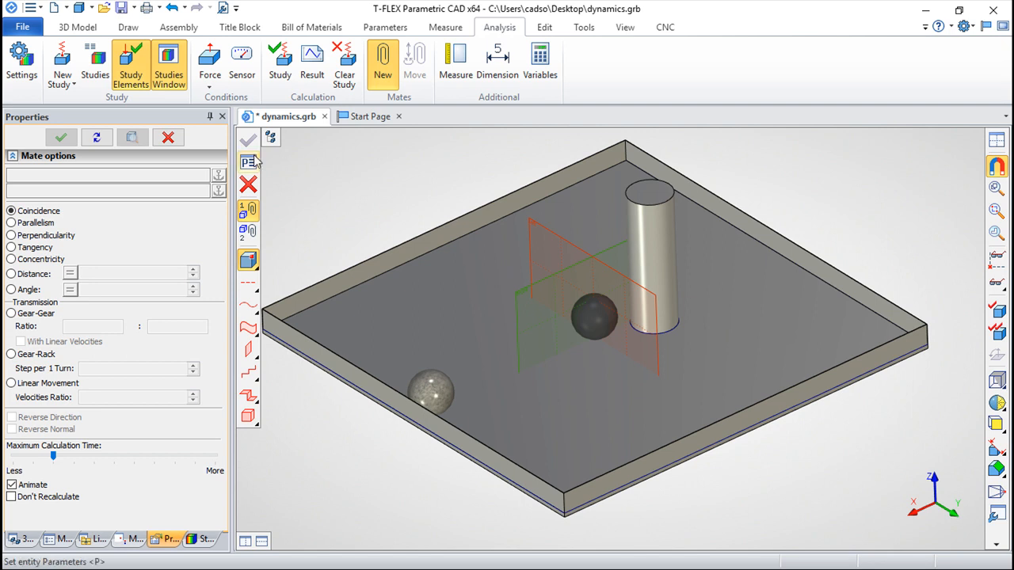
click(248, 184)
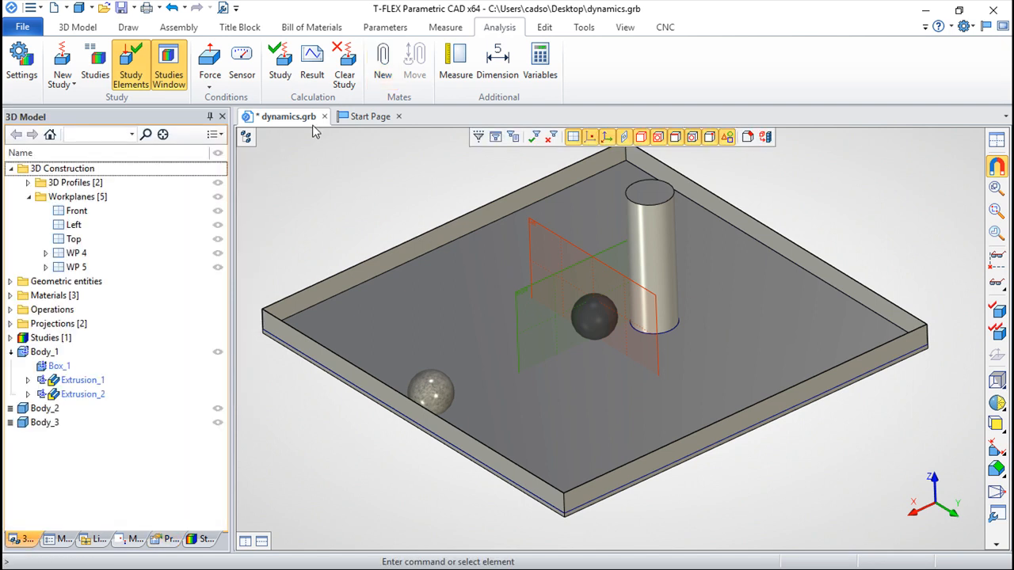